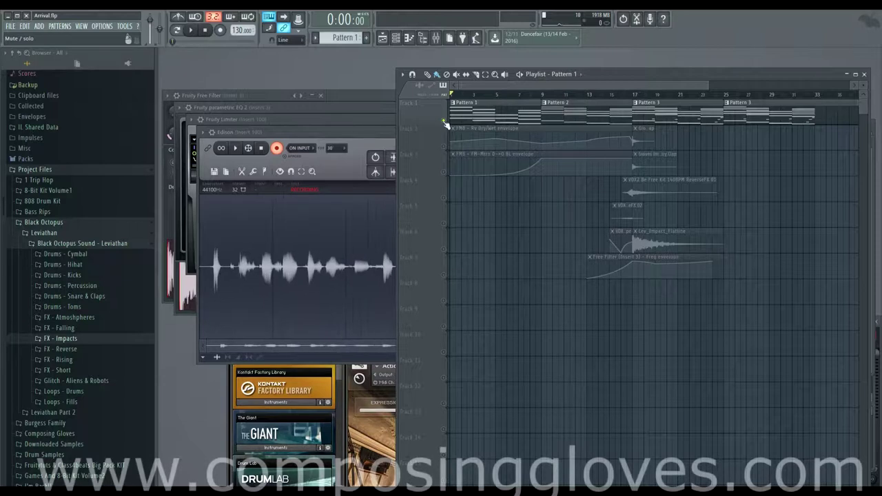
- Turn off the solo on Track 1 so that all playlist tracks are enabled
right_click(444, 121)
right_click(444, 121)
right_click(444, 120)
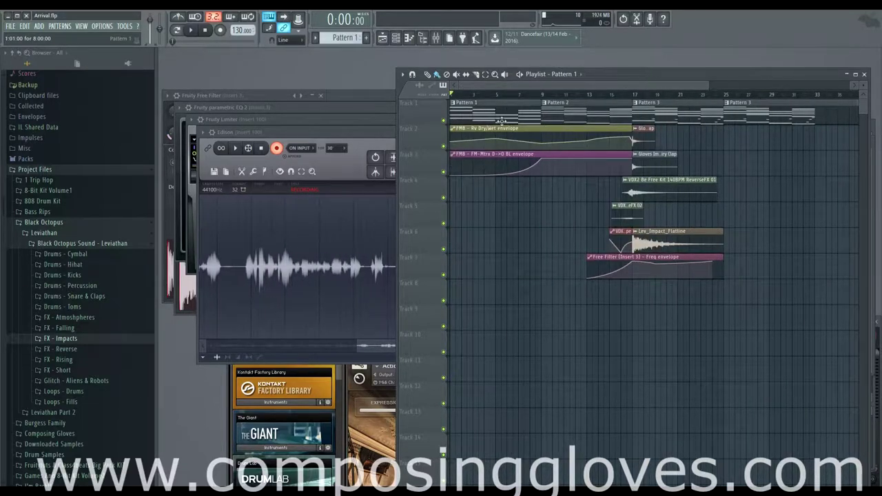
- Play the arrangement from the start through the last Pattern 3 clip and stop playback
key("space")
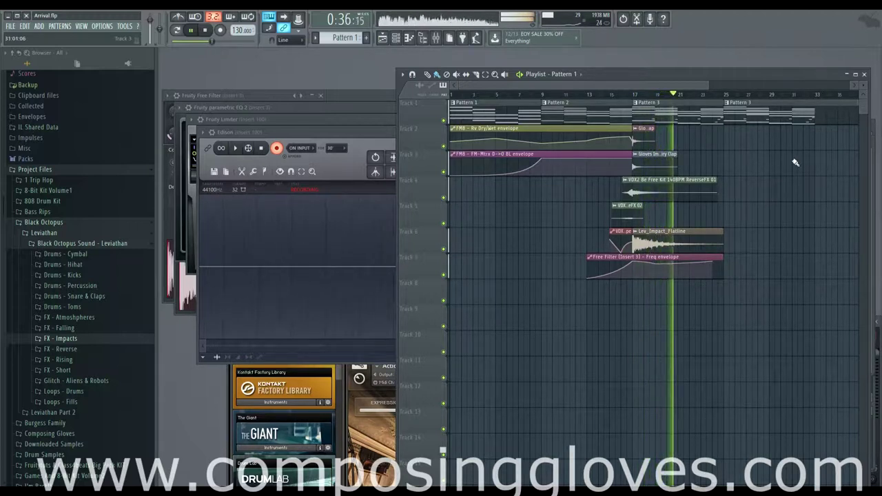
left_click_drag(576, 84, 613, 87)
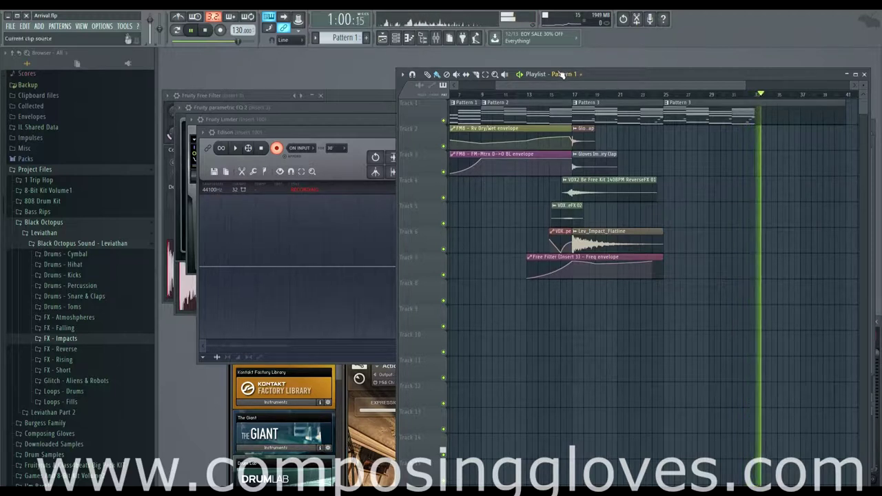
left_click(195, 31)
left_click_drag(619, 83, 510, 85)
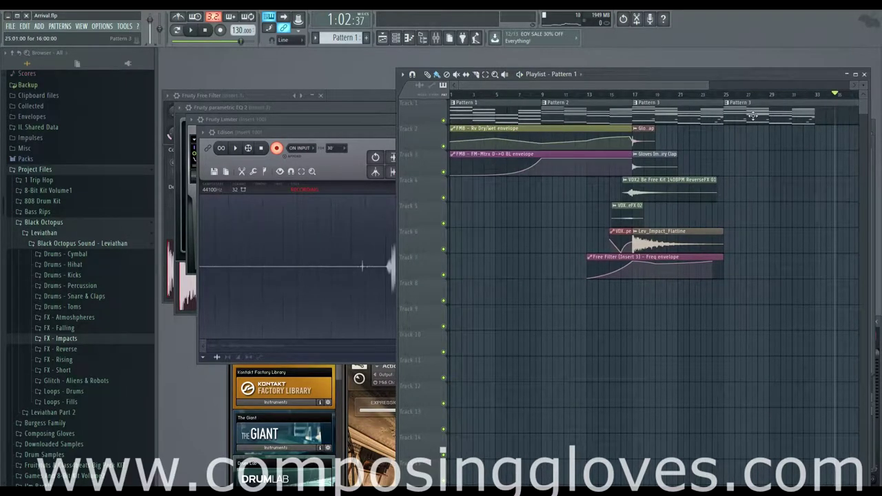
- Set the playhead to bar 17 and examine the Pattern 3 section with its surrounding effect and automation clips
left_click(633, 94)
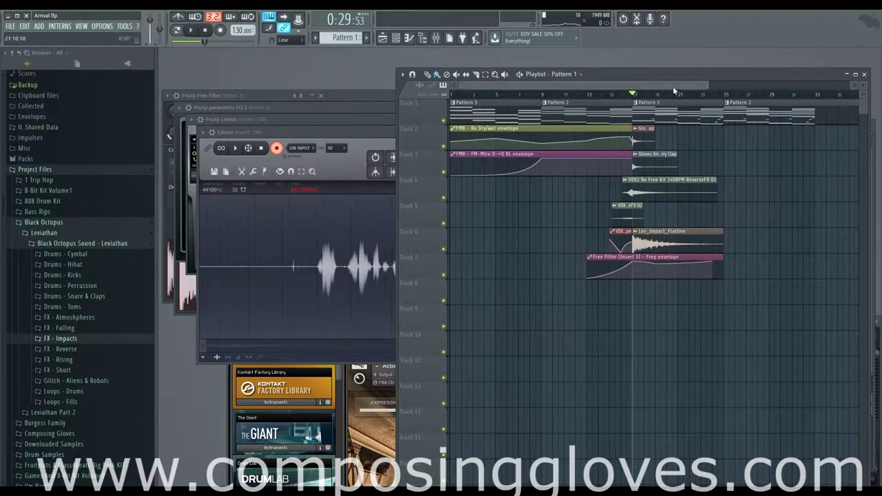
scroll(672, 86, "right", 3)
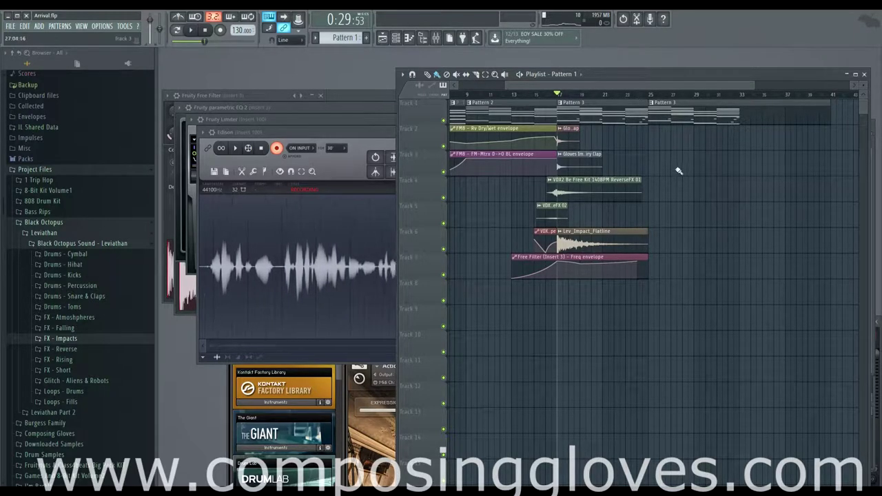
scroll(627, 170, "right", 5)
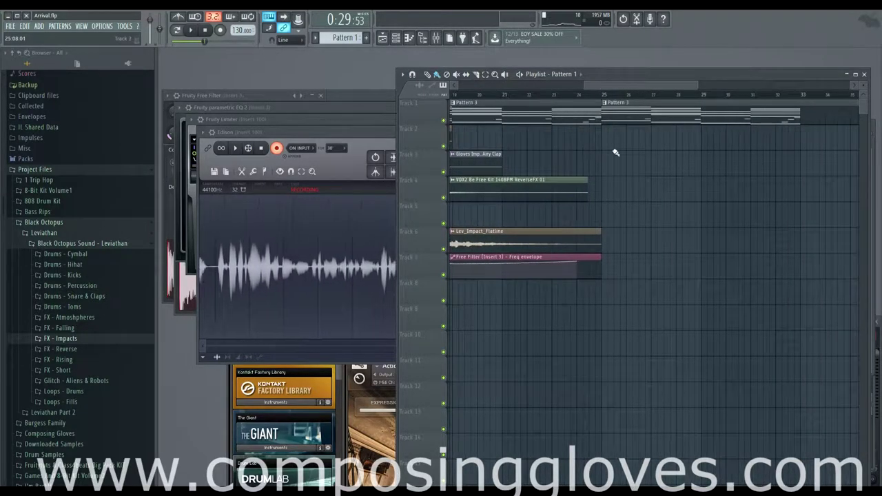
left_click_drag(616, 152, 660, 149)
scroll(547, 151, "down", 3)
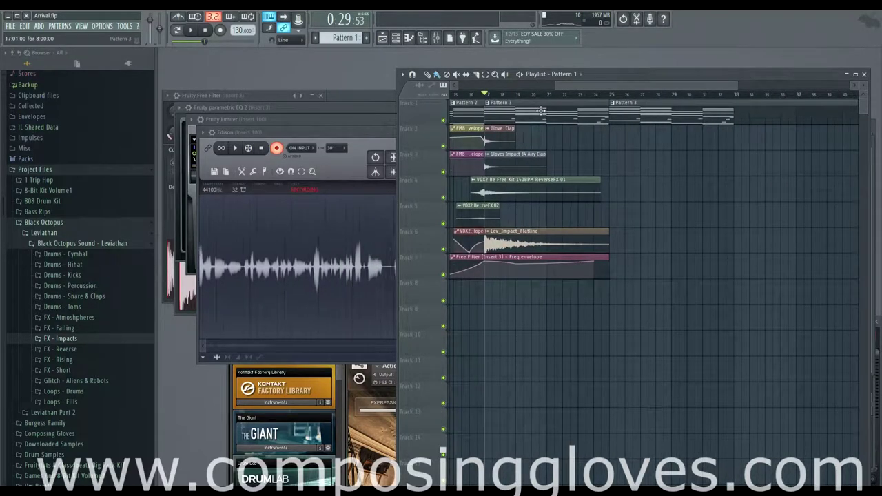
scroll(641, 142, "right", 1)
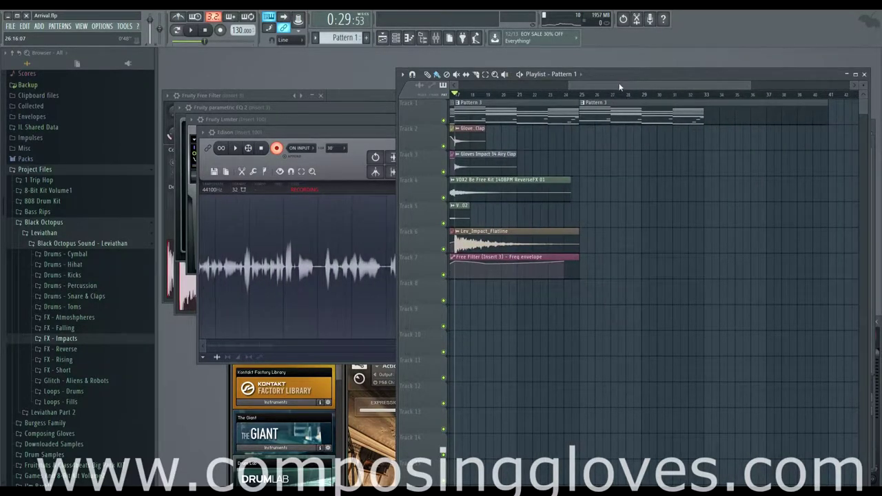
scroll(620, 87, "left", 3)
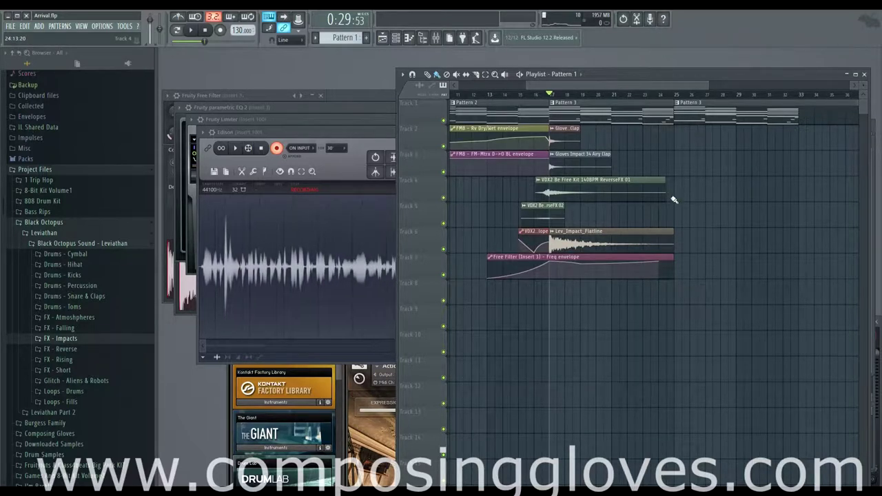
left_click_drag(689, 85, 446, 85)
scroll(509, 129, "down", 5)
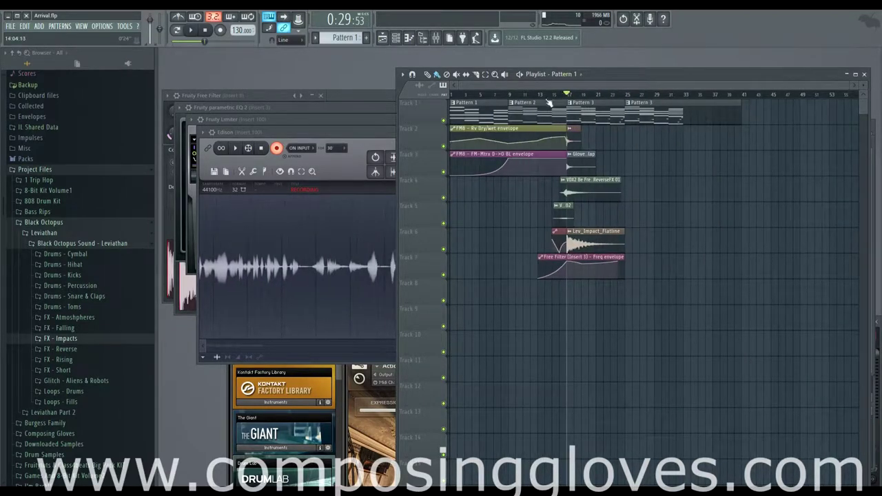
- Return the playhead to the song start and inspect the first FM8 channel's FM matrix in its Expert view
key("space")
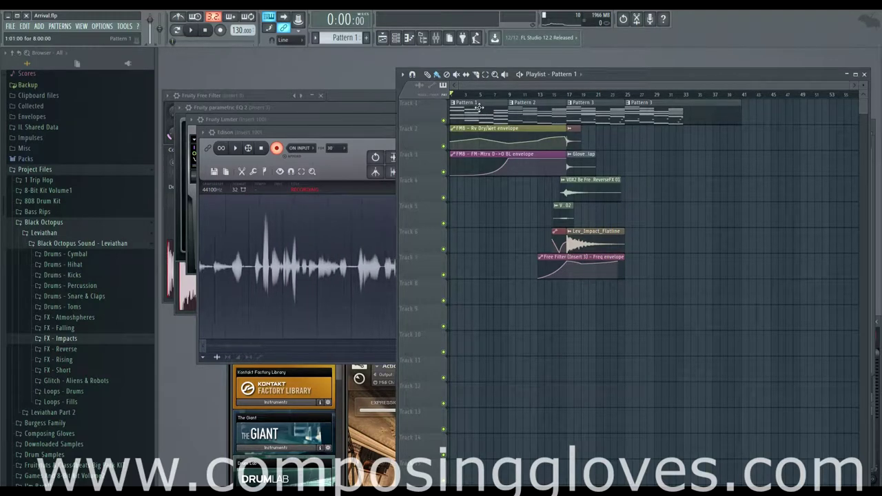
scroll(479, 117, "up", 5)
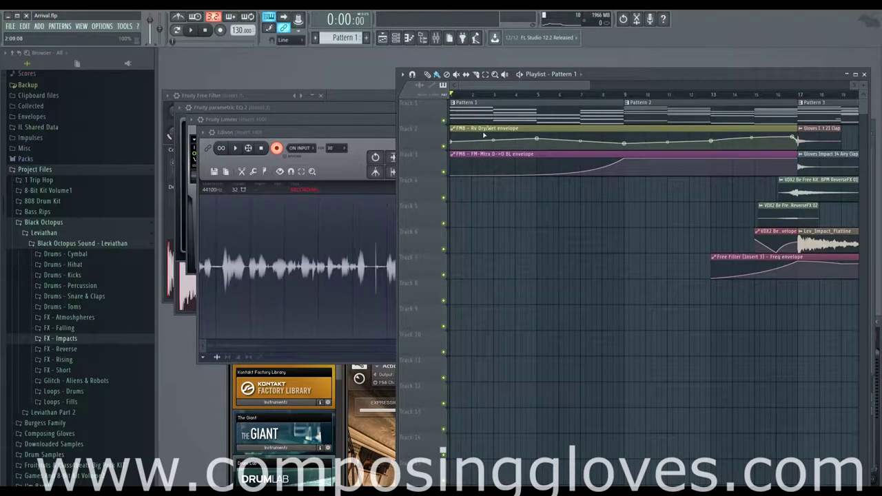
key("F6")
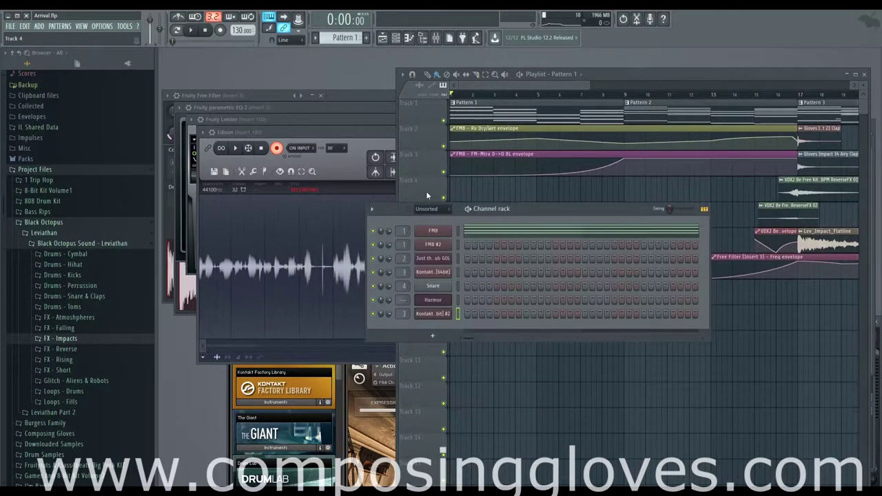
left_click(433, 230)
left_click(392, 240)
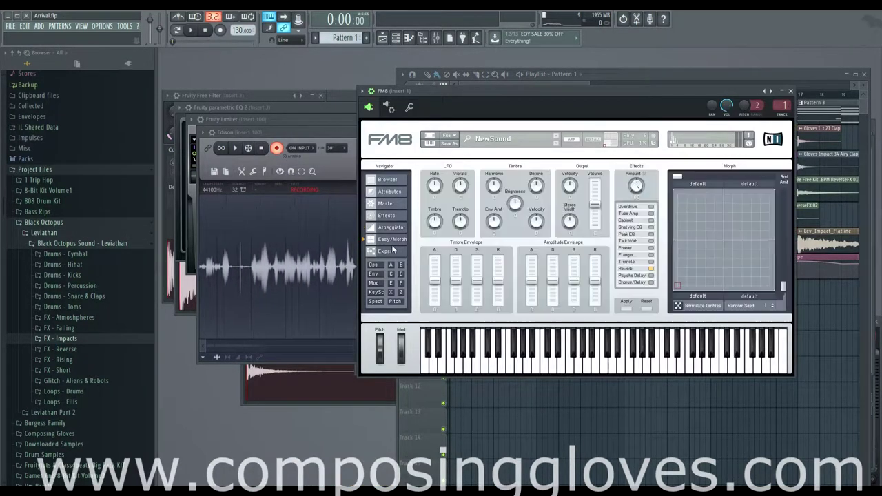
left_click(387, 251)
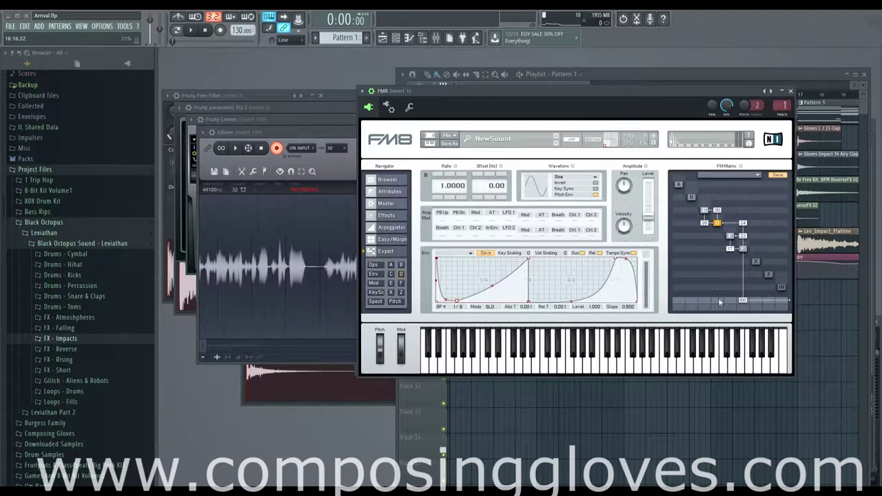
left_click_drag(718, 302, 725, 252)
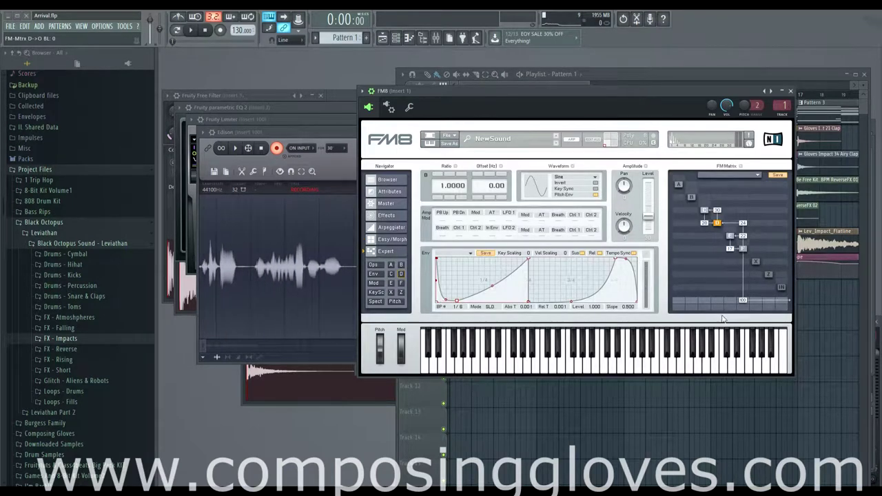
- Compare FM8's matrix with the FM-Mtrx D->O BL envelope in the playlist, from Pattern 1 through Pattern 3
left_click(578, 82)
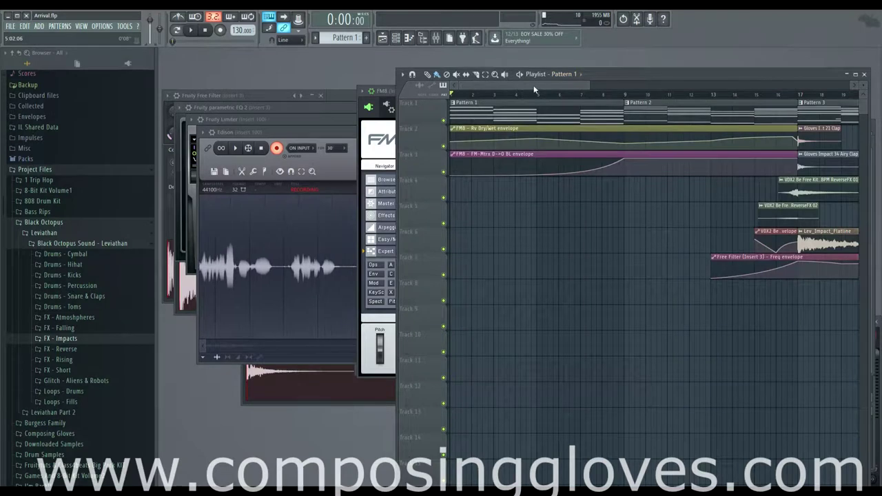
mouse_move(535, 86)
left_mouse_down()
mouse_move(599, 87)
mouse_move(543, 94)
left_mouse_up()
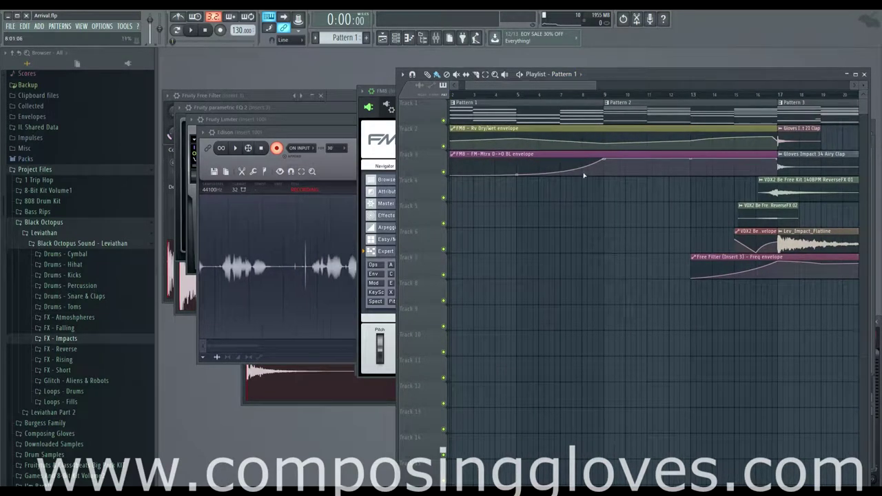
left_click(365, 156)
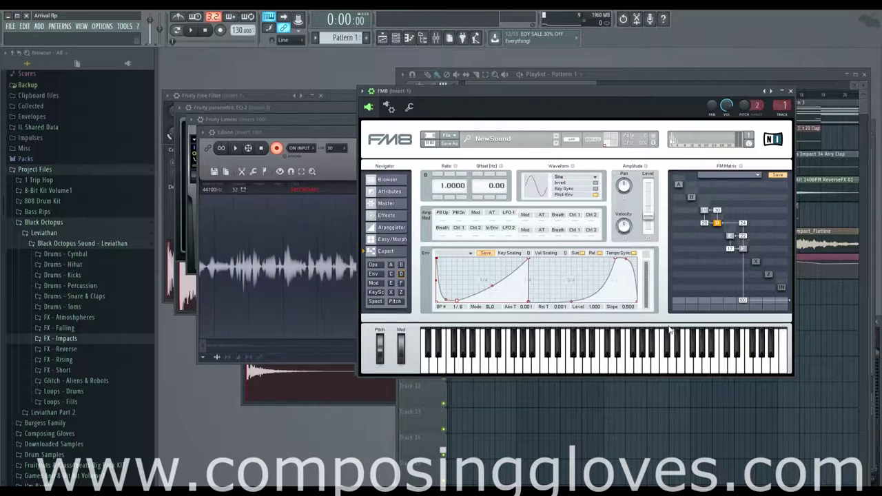
left_click_drag(537, 90, 525, 123)
left_click(555, 90)
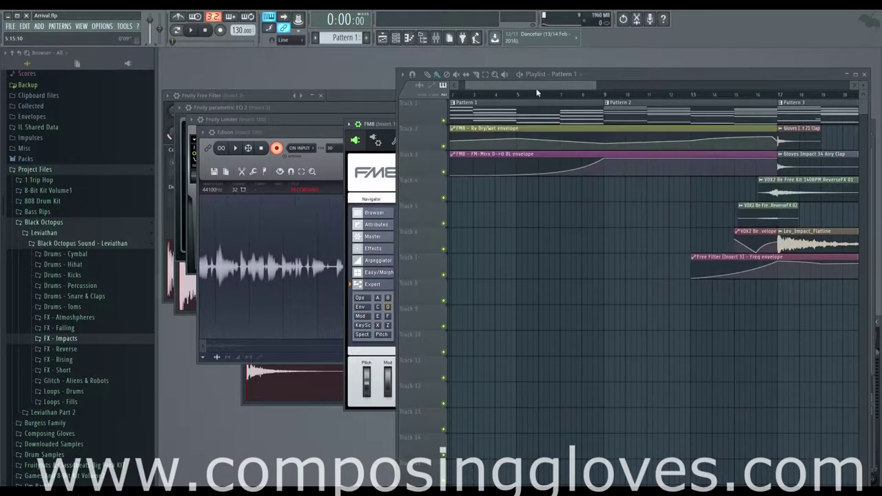
left_click_drag(555, 89, 595, 89)
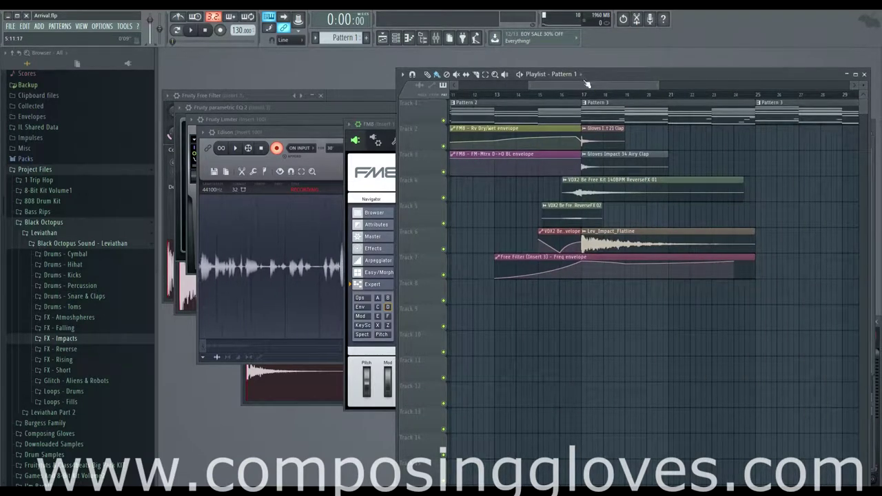
- Move the Edison window lower and bring the playlist back to the front at its beginning
left_click(344, 159)
left_click_drag(370, 131, 384, 222)
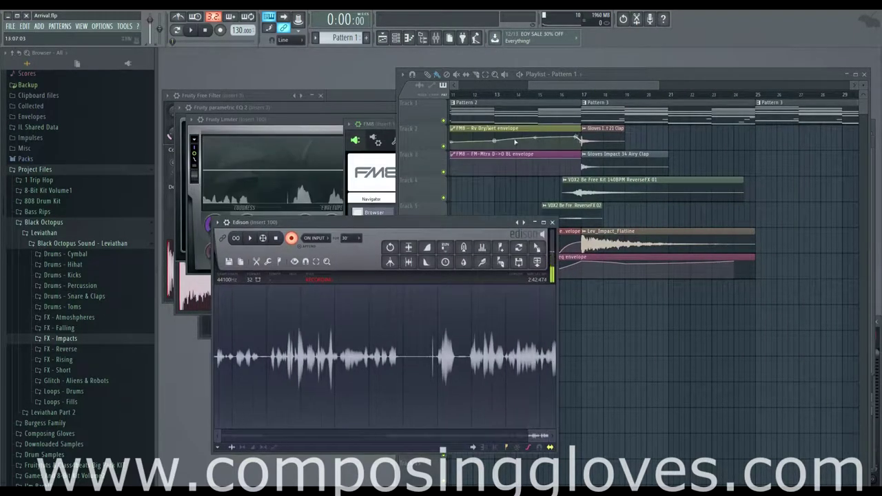
left_click(576, 86)
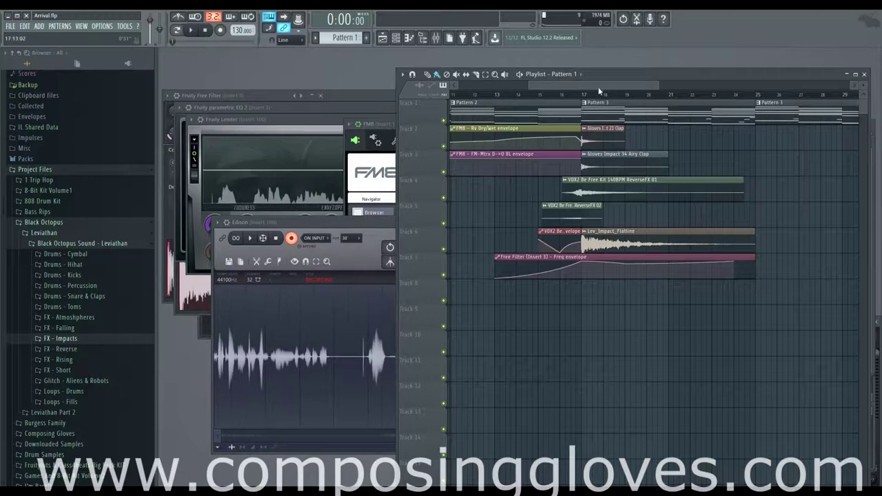
left_click_drag(599, 86, 331, 89)
- Bring the first FM8 instance forward and review its arpeggiator pattern, returning to the Expert view
key("F6")
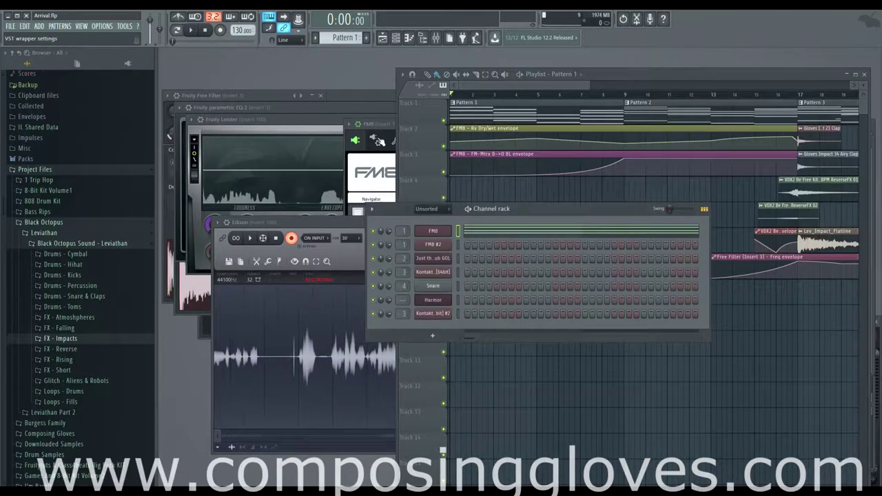
left_click(376, 139)
left_click(377, 139)
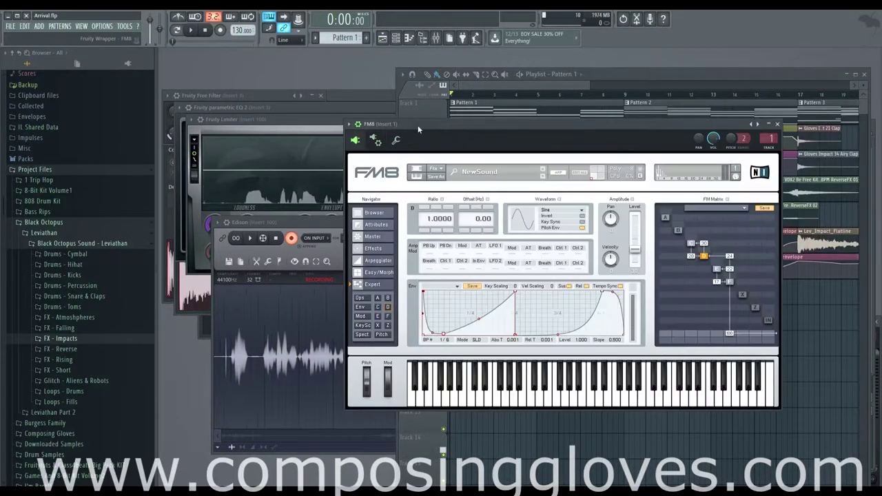
left_click_drag(445, 124, 445, 102)
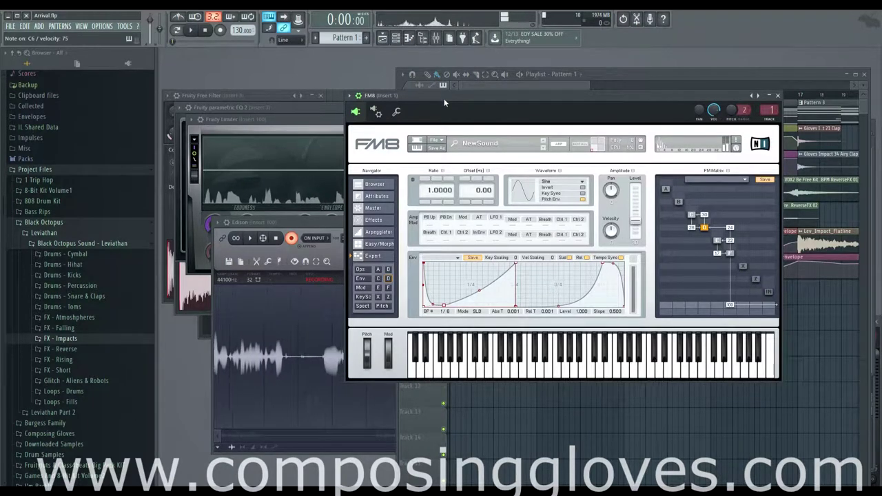
left_click(379, 233)
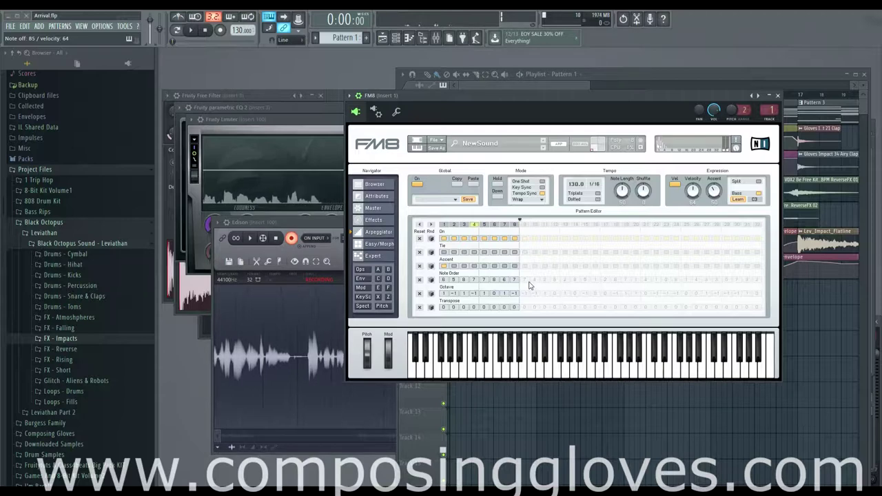
left_click(384, 257)
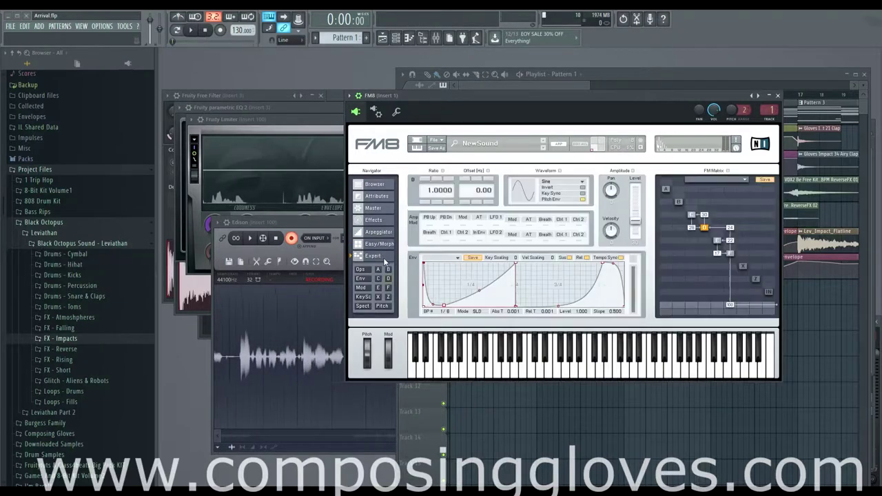
left_click(388, 269)
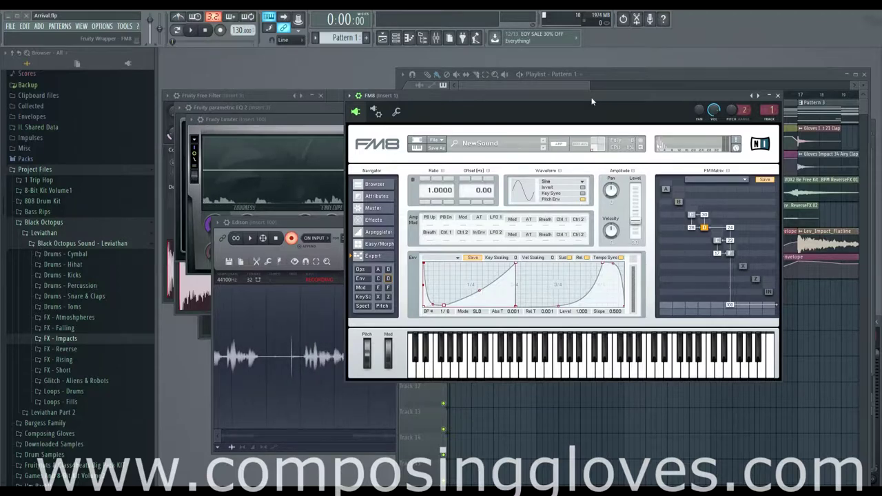
left_click_drag(591, 101, 580, 83)
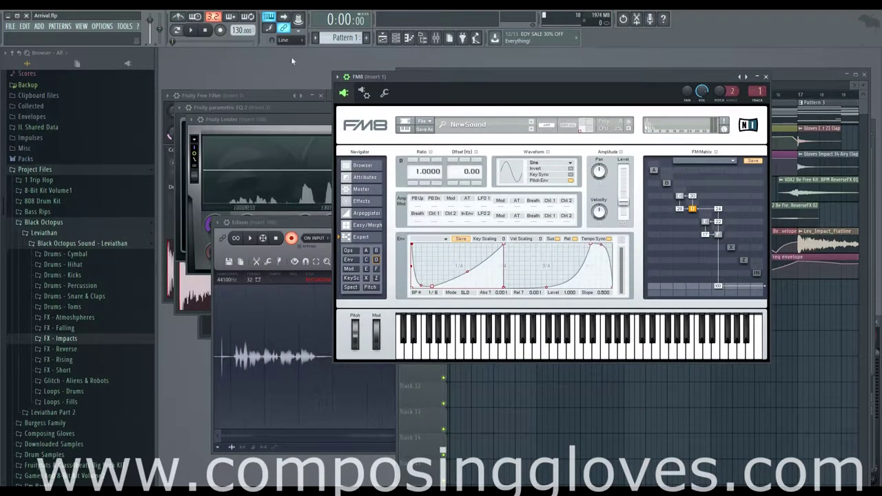
- Add a new FM8 instrument channel and place its window over the existing FM8 window
key("F6")
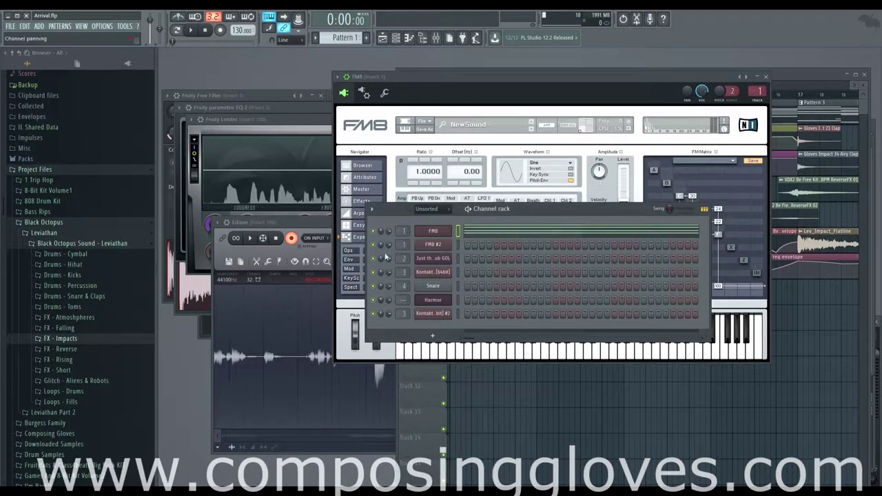
left_click(442, 335)
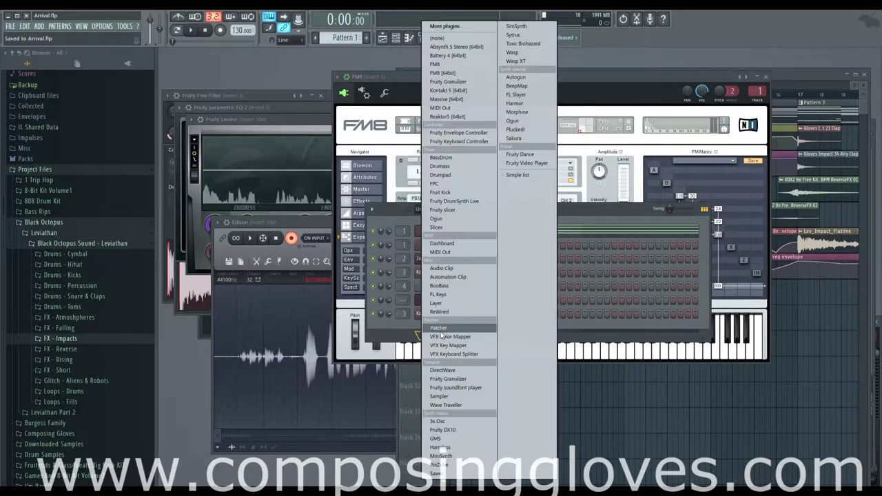
left_click(467, 66)
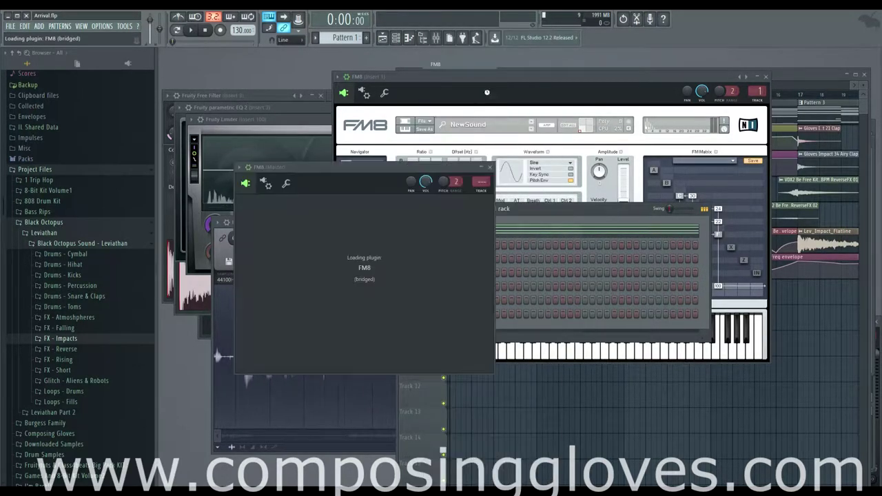
left_click_drag(393, 168, 492, 76)
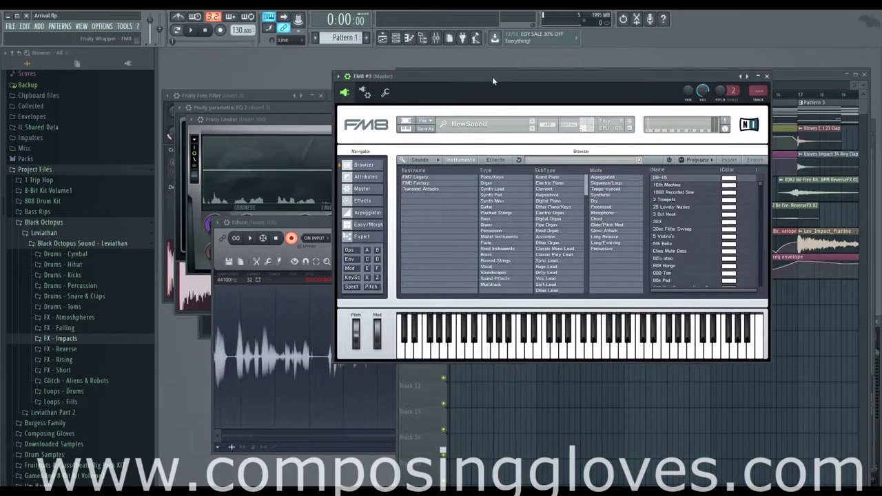
- Open operator F in the Expert view, shape its envelope into a decay to level 0 at about 0.36 s, and play test notes
left_click(376, 241)
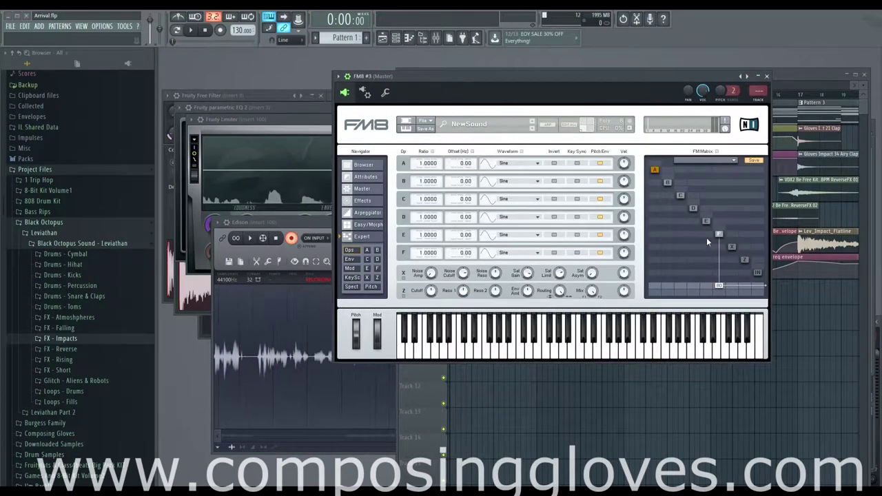
left_click(719, 234)
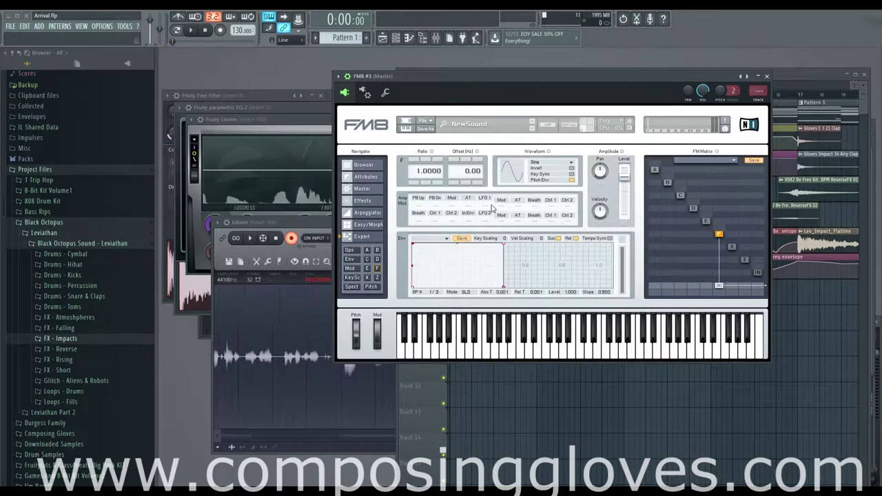
key("e")
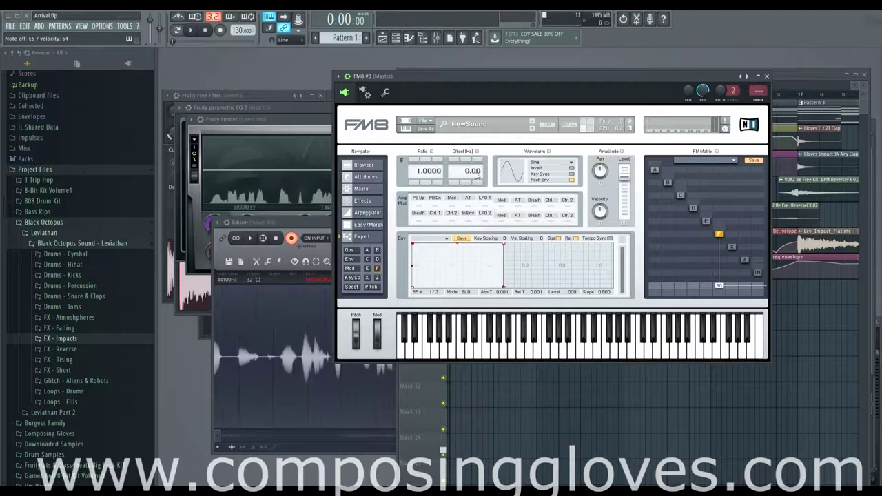
left_click_drag(506, 246, 480, 308)
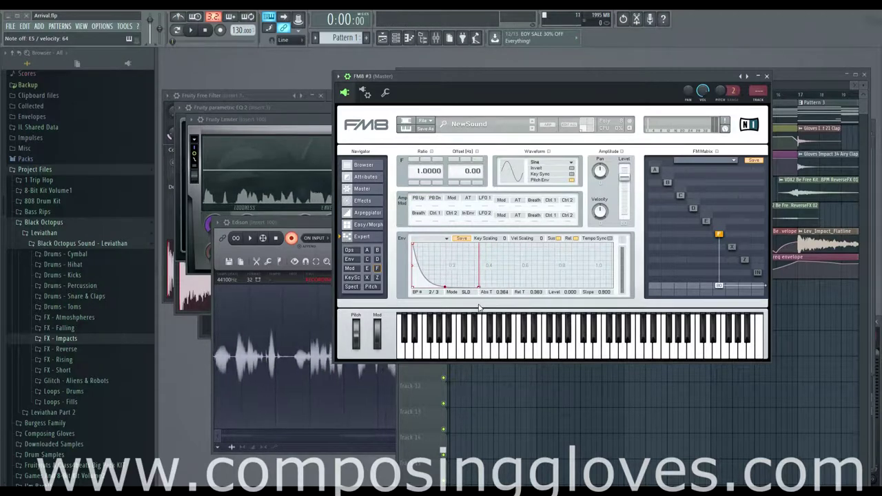
key("e")
key("e")
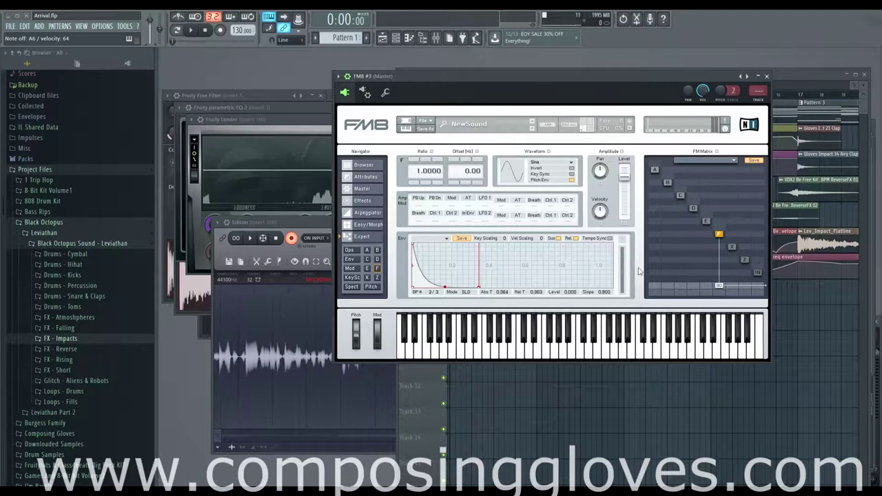
- Enable operator E and cross-modulate it with F in the FM matrix, with E to F at 17 and F to E at 16
left_click(708, 222)
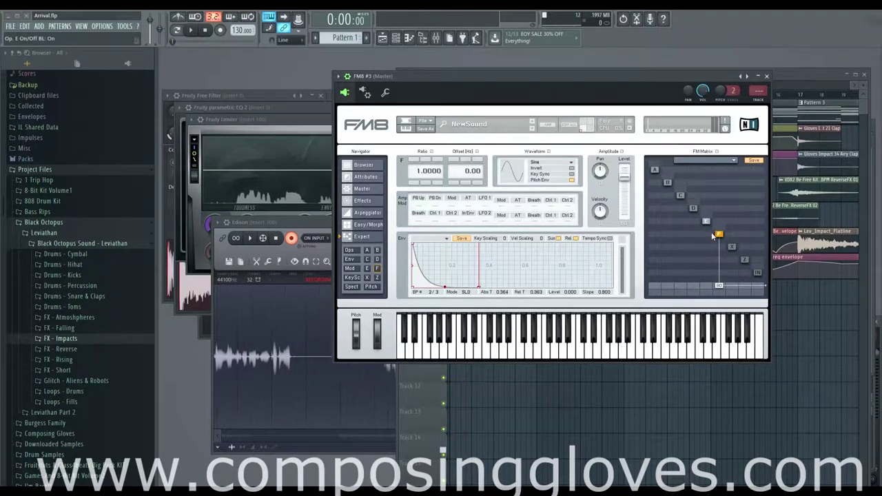
left_click_drag(710, 237, 708, 234)
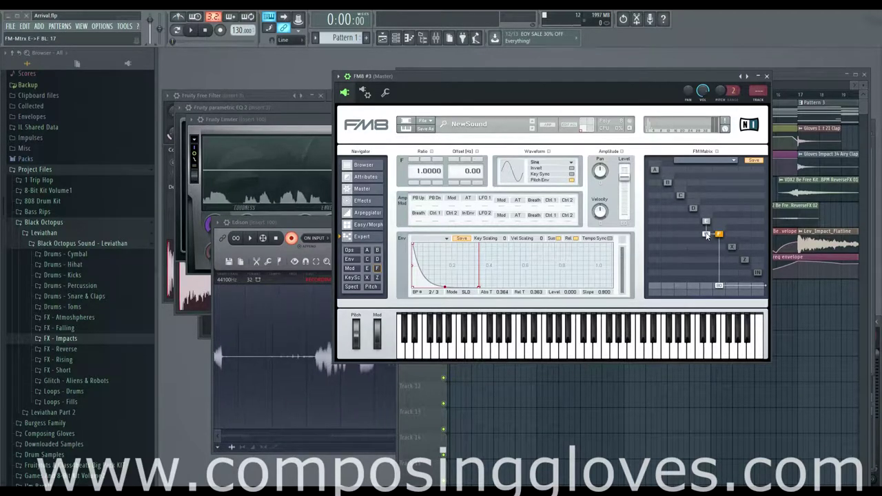
left_click_drag(709, 237, 711, 227)
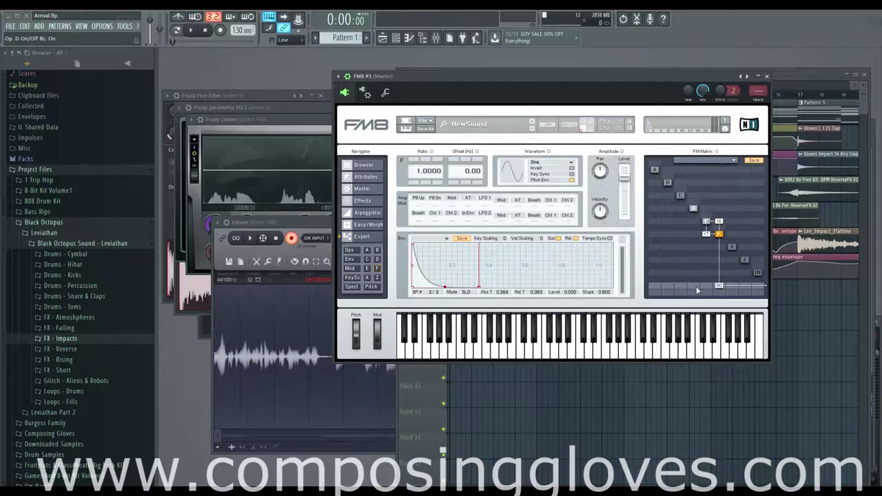
- Send operator D to the output at 97 and give it a tempo-synced envelope that decays near zero and curves back up to about 0.99
mouse_move(696, 286)
left_mouse_down()
mouse_move(697, 259)
mouse_move(694, 274)
left_mouse_up()
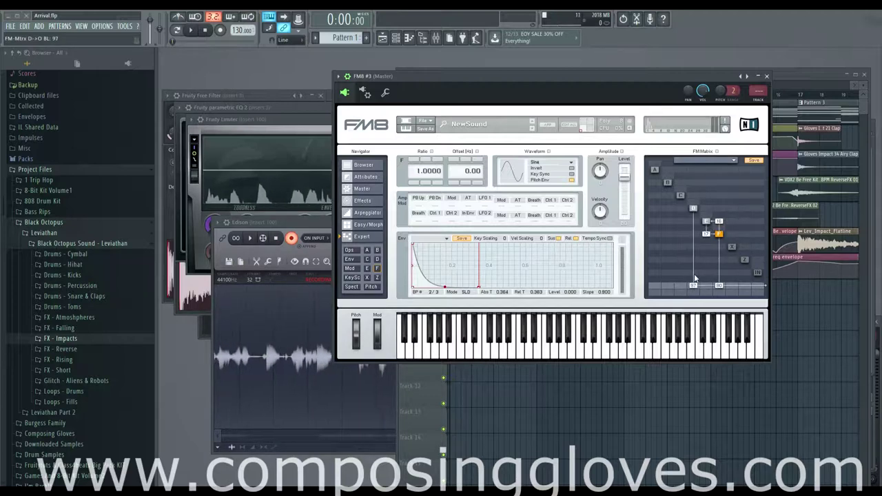
left_click(693, 207)
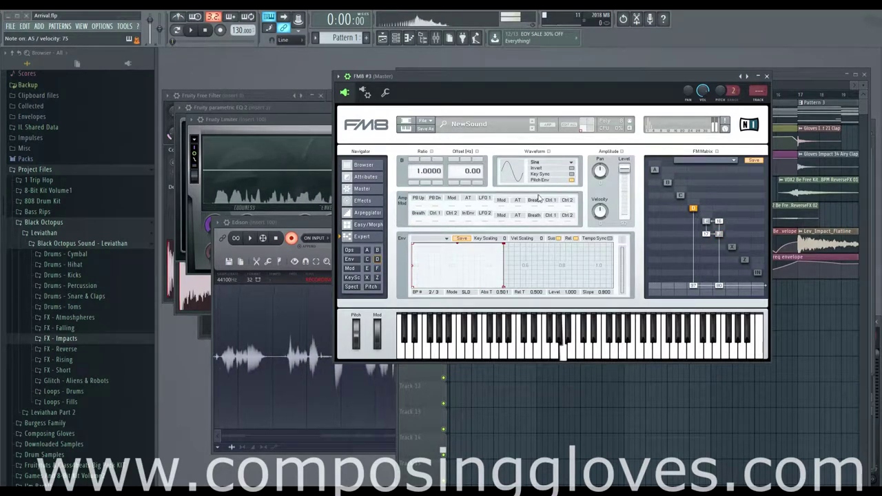
mouse_move(414, 244)
left_mouse_down()
mouse_move(449, 244)
mouse_move(414, 241)
left_mouse_up()
right_click(446, 272)
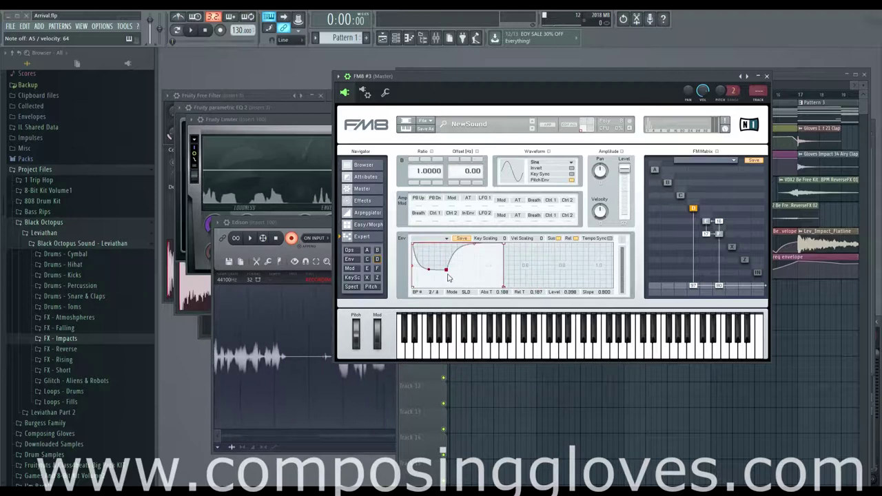
left_click_drag(446, 272, 484, 321)
left_click(610, 239)
left_click_drag(438, 279, 464, 288)
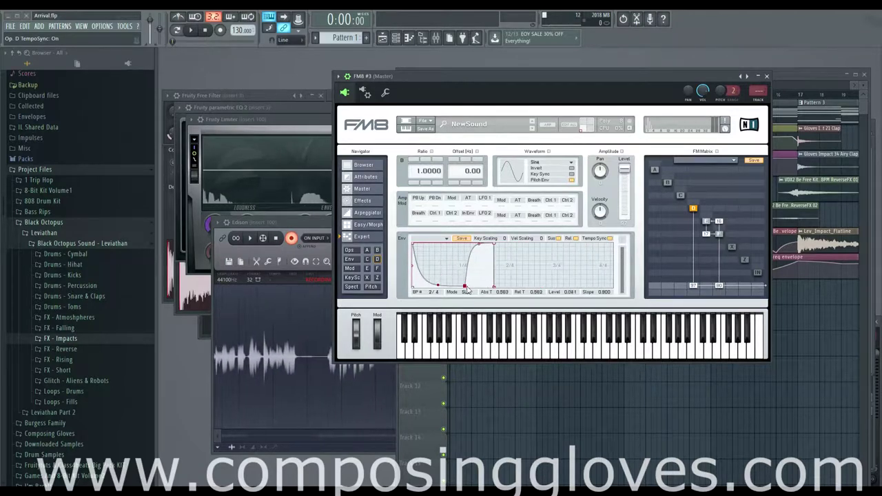
left_click_drag(493, 246, 491, 277)
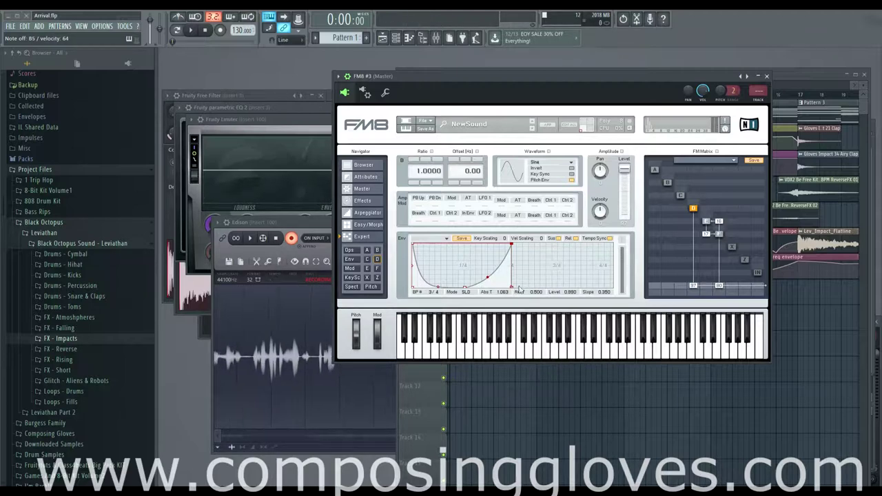
- Add release breakpoints to operator D's envelope that form a second peak at level 1.000, with curved rising and falling slopes
left_click_drag(513, 287, 565, 288)
right_click(518, 284)
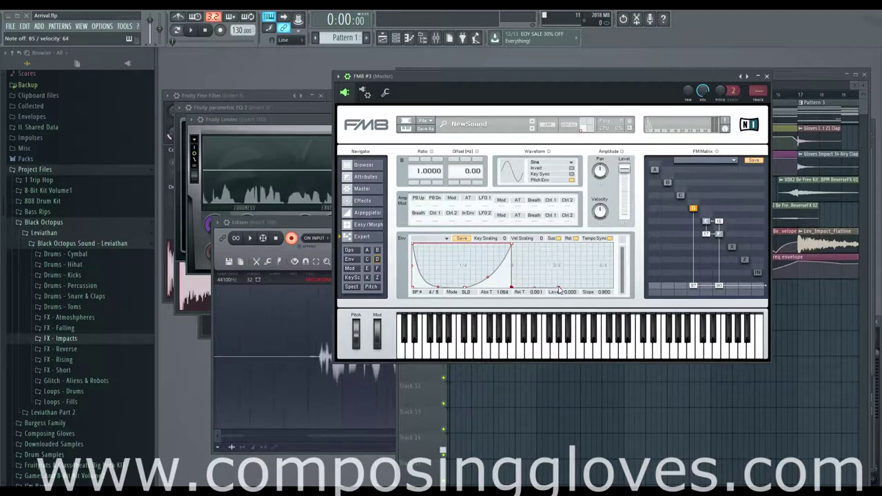
left_click_drag(564, 287, 558, 242)
right_click(548, 275)
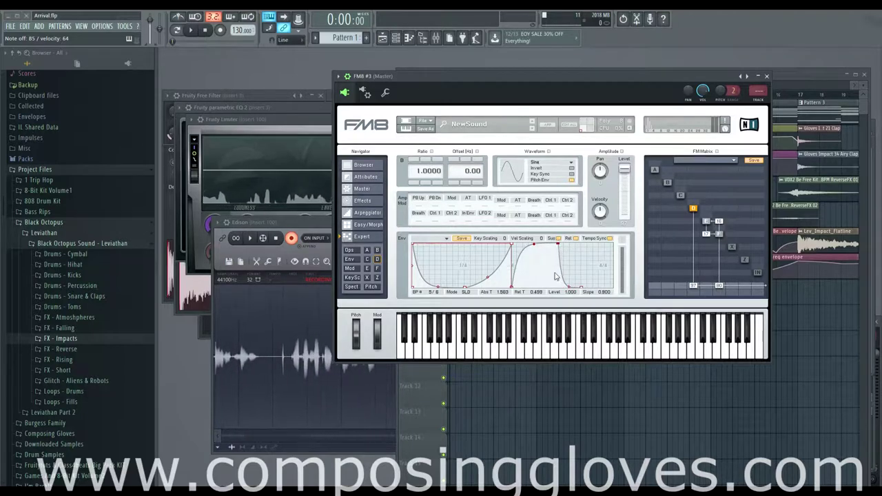
left_click_drag(535, 251, 538, 281)
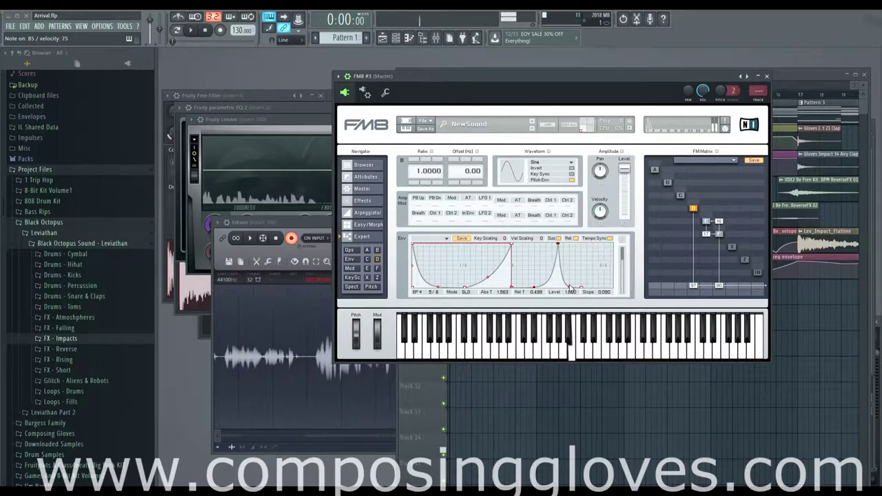
left_click_drag(570, 288, 570, 269)
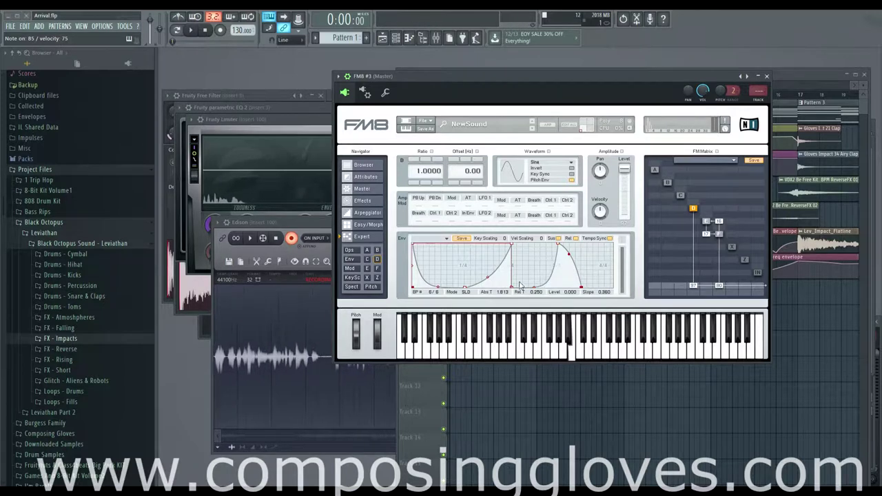
left_click_drag(513, 289, 517, 291)
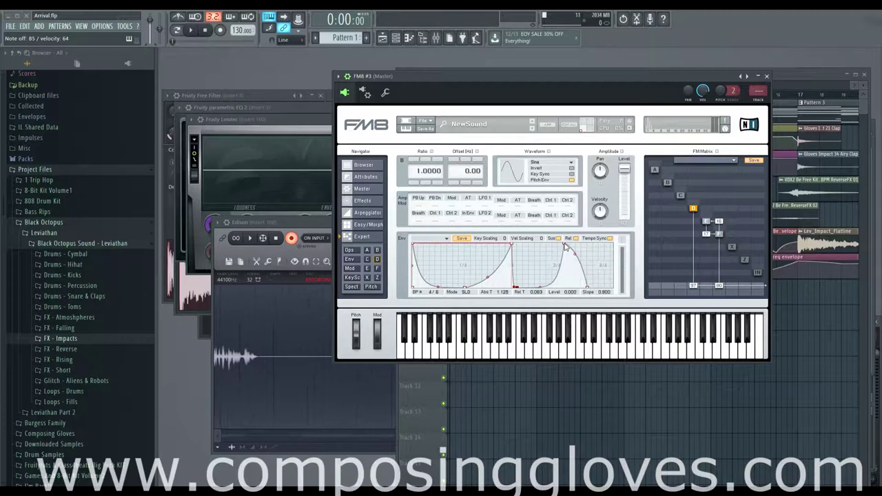
left_click_drag(563, 245, 557, 247)
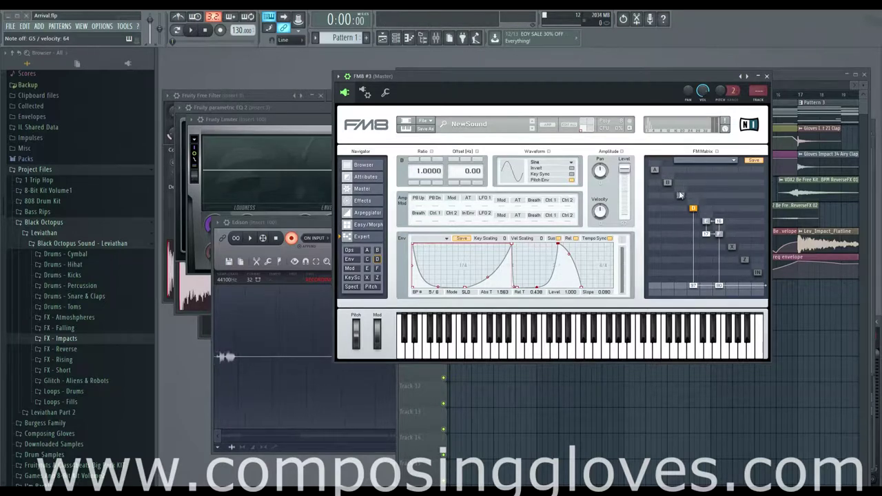
- Modulate operators C and D with each other, feed F into C, and set D's output level to 60 in the FM matrix
left_click_drag(682, 211, 685, 209)
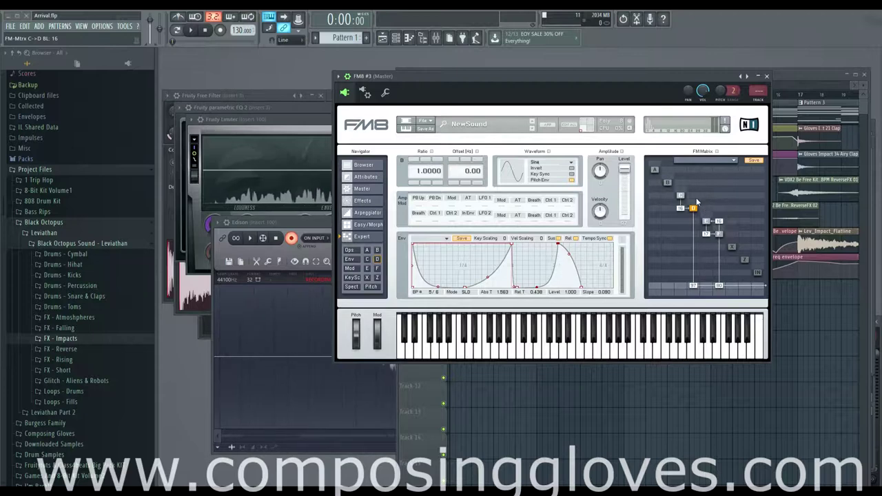
left_click_drag(682, 207, 696, 198)
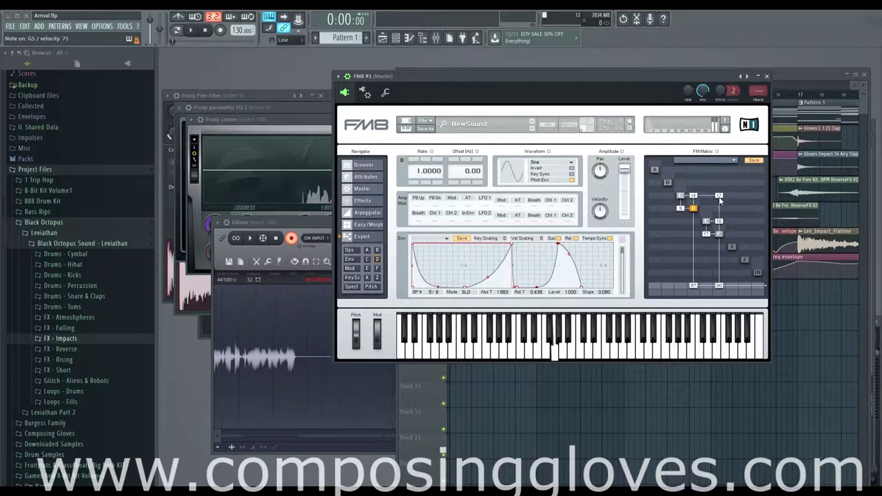
left_click(720, 197)
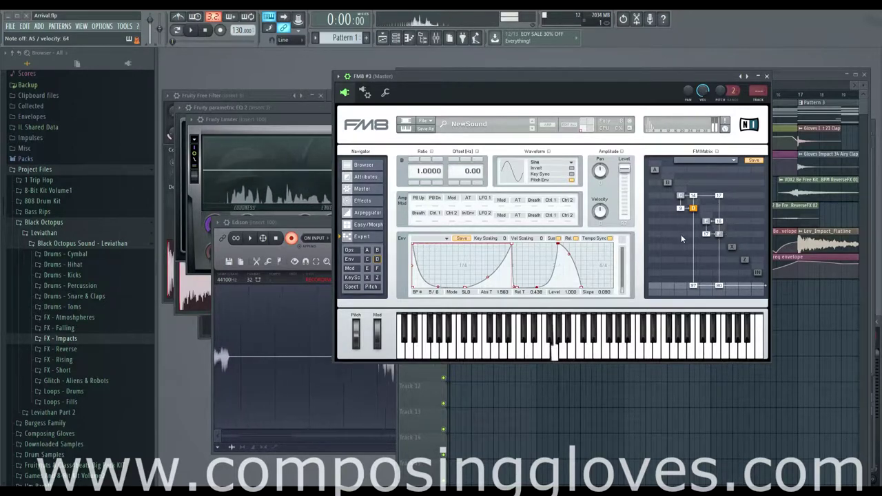
left_click_drag(694, 284, 695, 241)
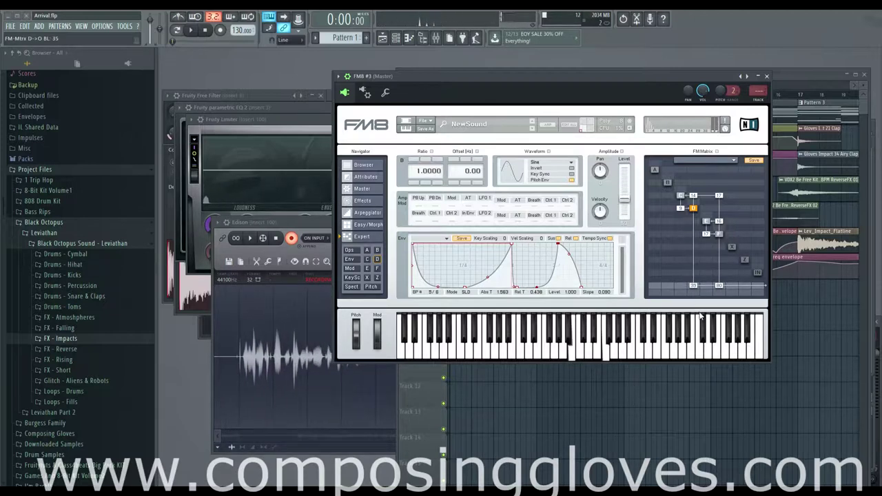
left_click_drag(694, 236, 698, 299)
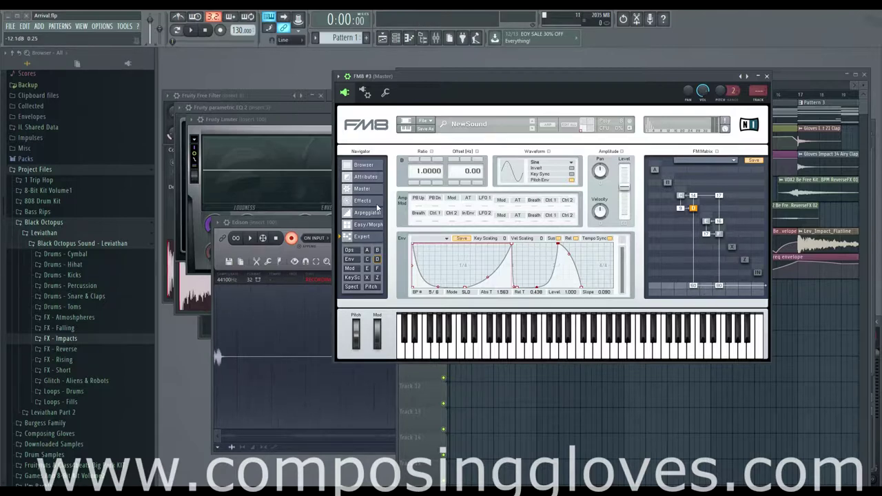
- Turn on the arpeggiator and add a Reverb effect with its dry/wet at 72
left_click(371, 213)
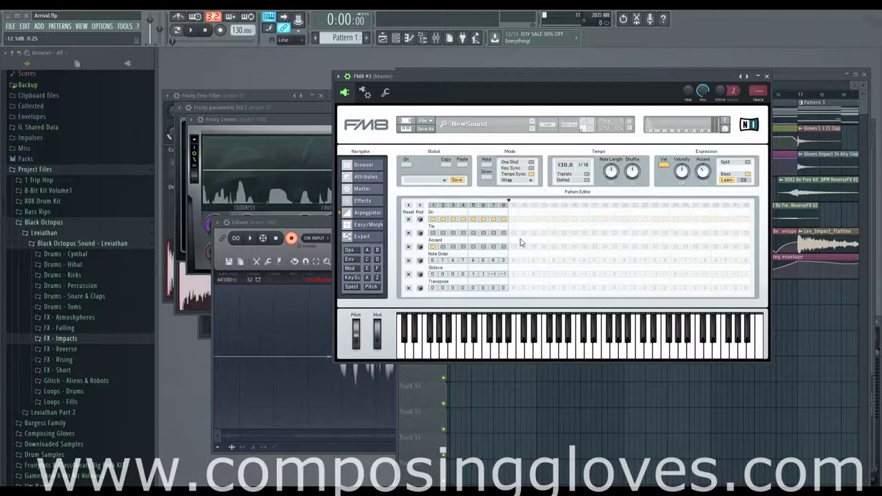
left_click(549, 127)
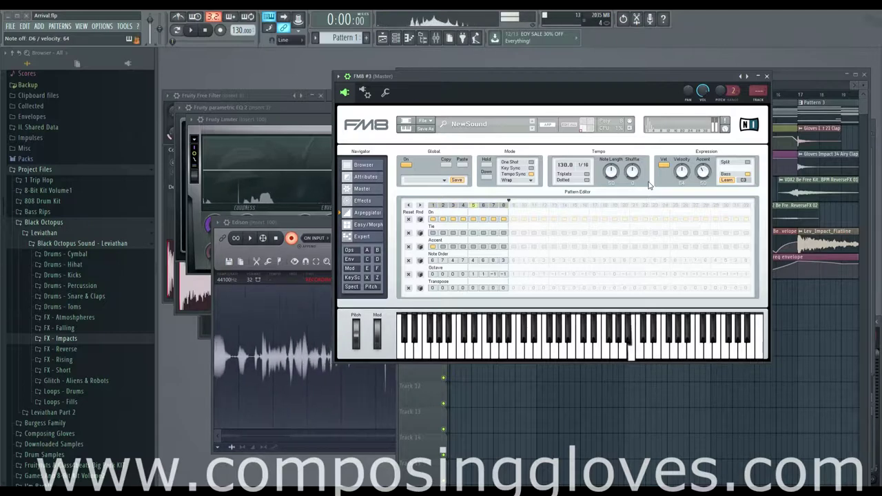
left_click(378, 204)
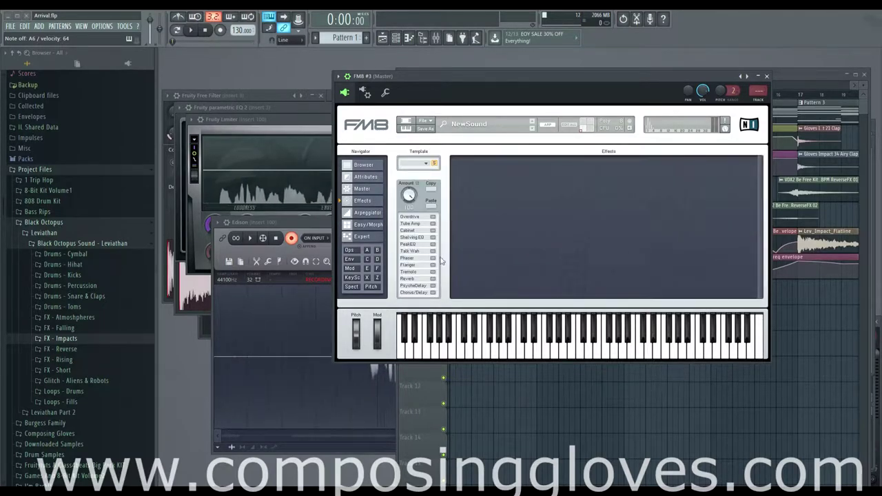
left_click(433, 279)
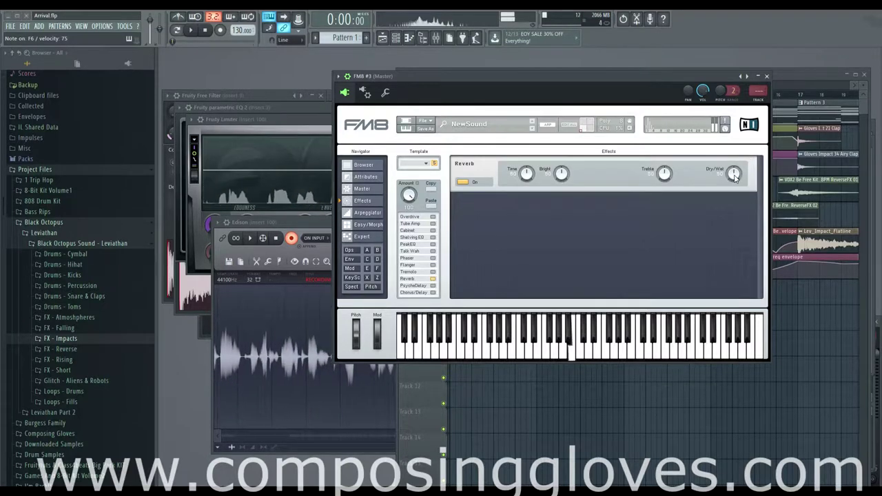
left_click_drag(736, 178, 737, 160)
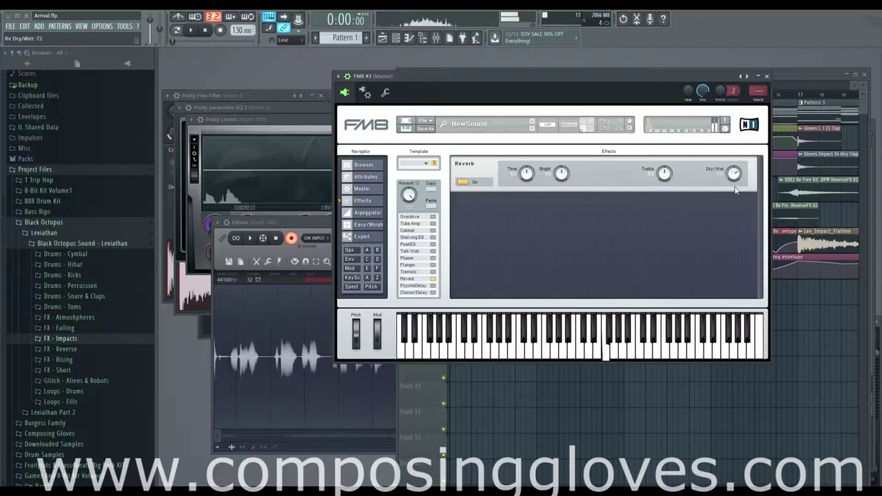
- Move the new FM8 window aside, check the Rv Dry/Wet envelope in the playlist, and set the reverb's dry/wet to 77
left_click_drag(620, 74, 555, 138)
left_click(791, 86)
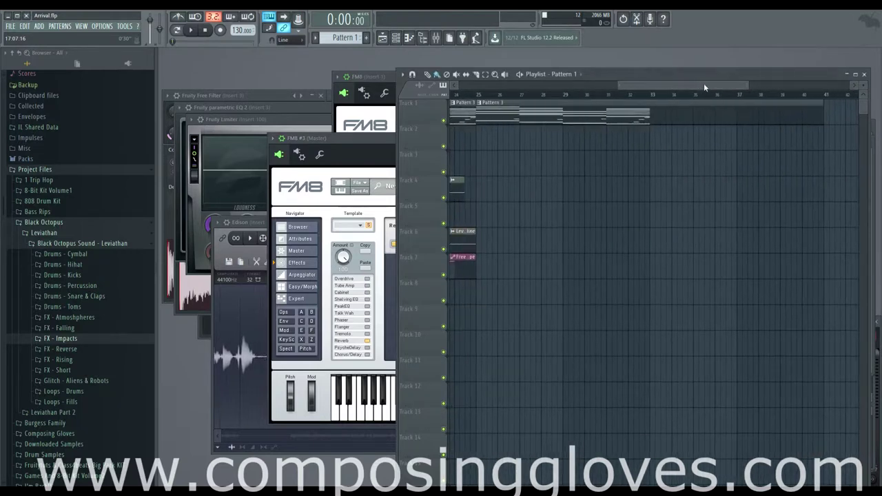
left_click(354, 141)
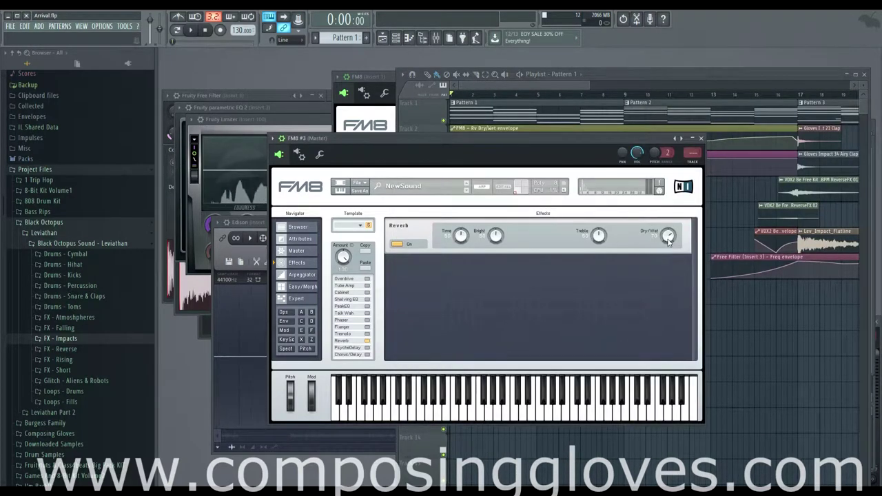
left_click_drag(669, 239, 674, 252)
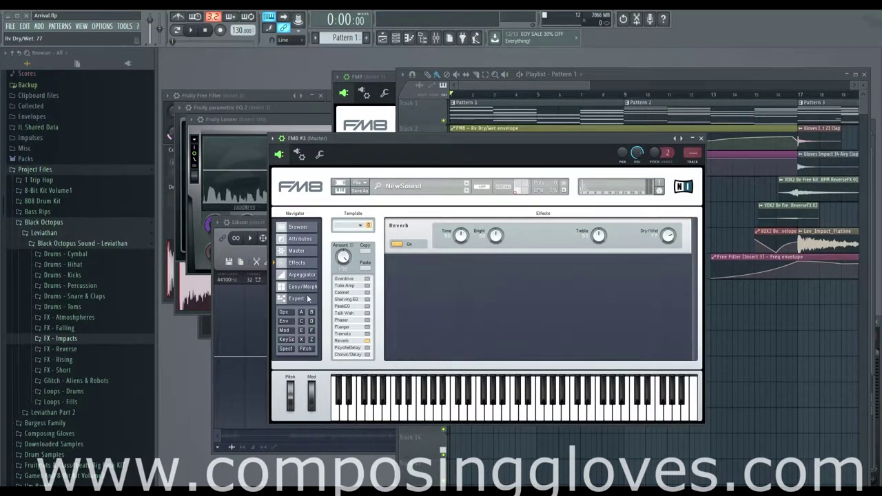
- Return to the Expert view, set operator D's output level to 100, and raise D's modulation of C to 34
left_click(308, 299)
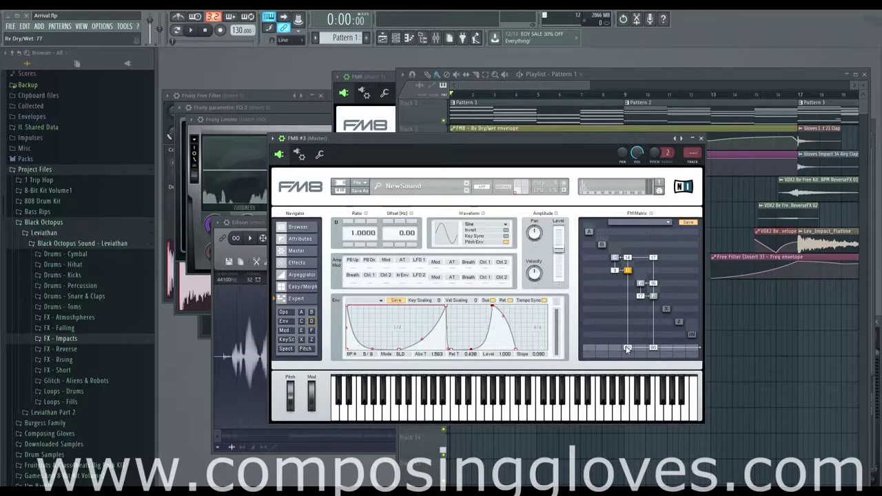
left_click_drag(628, 349, 630, 331)
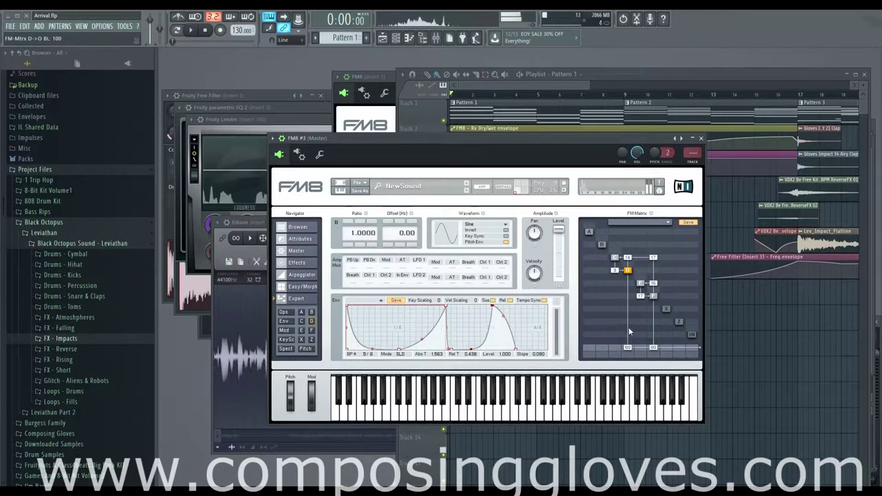
left_click_drag(628, 258, 628, 248)
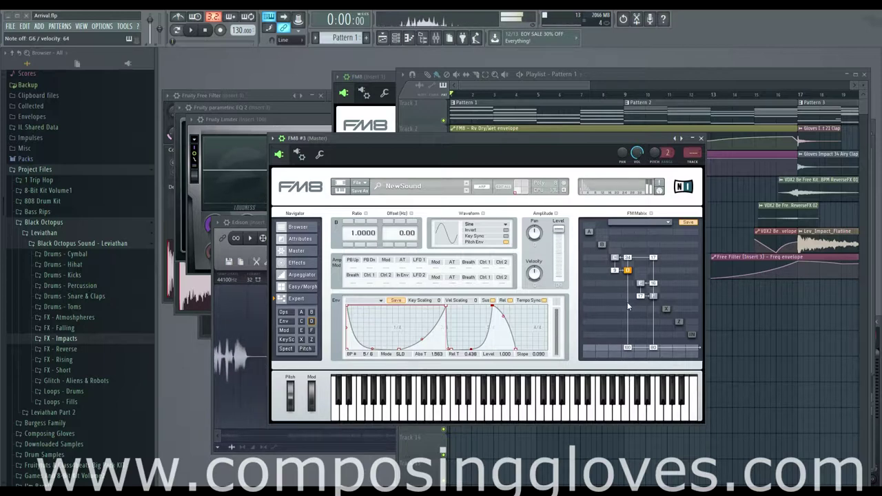
- Compare the original FM8 with the new instance and lower F's modulation of C in the new FM matrix
key("F6")
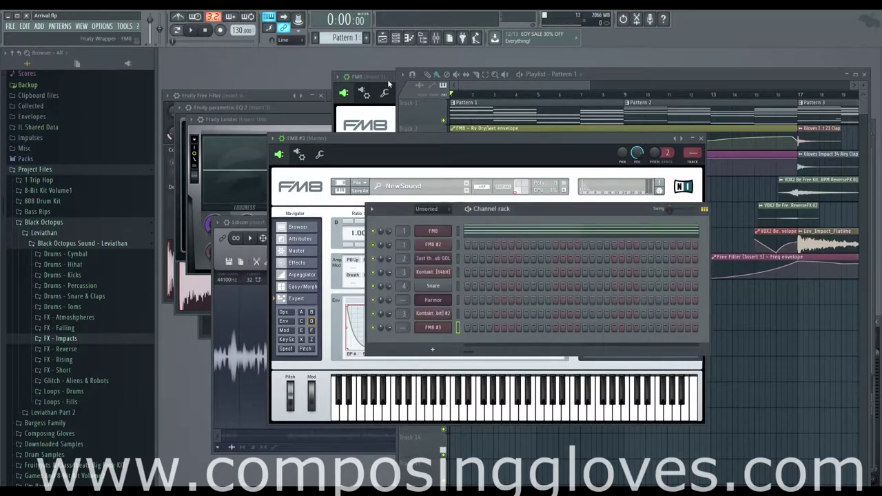
left_click(390, 83)
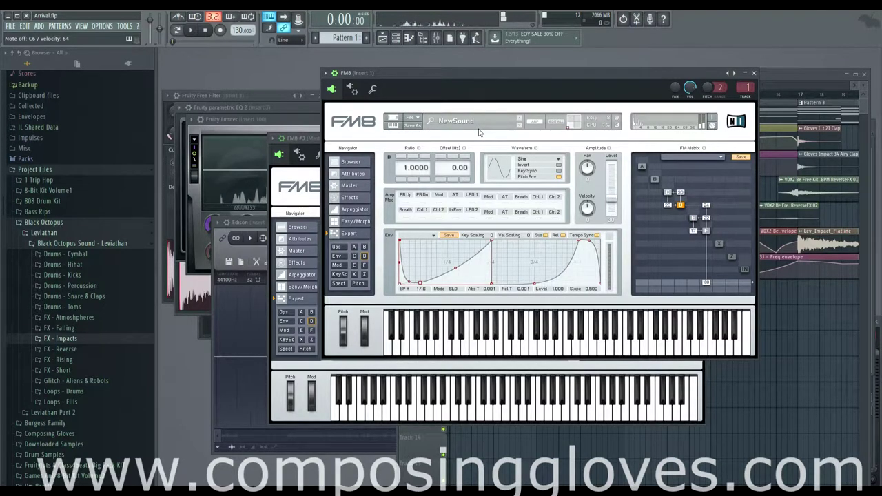
left_click(297, 187)
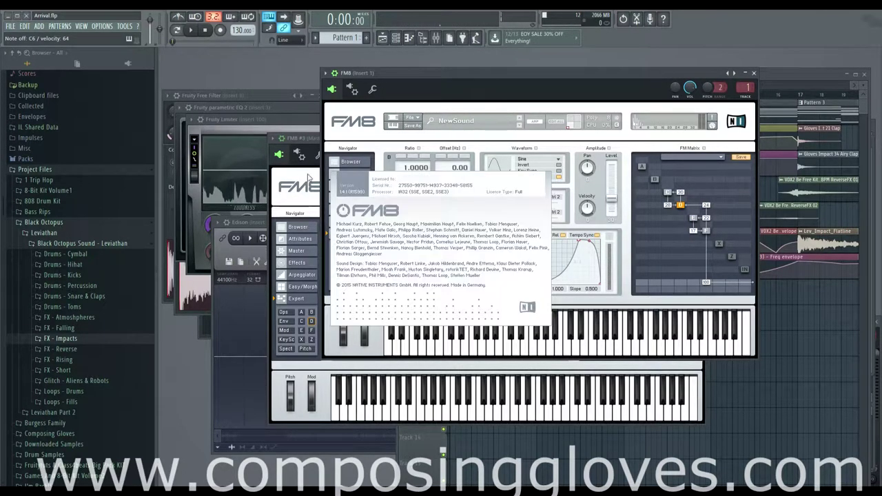
left_click(308, 181)
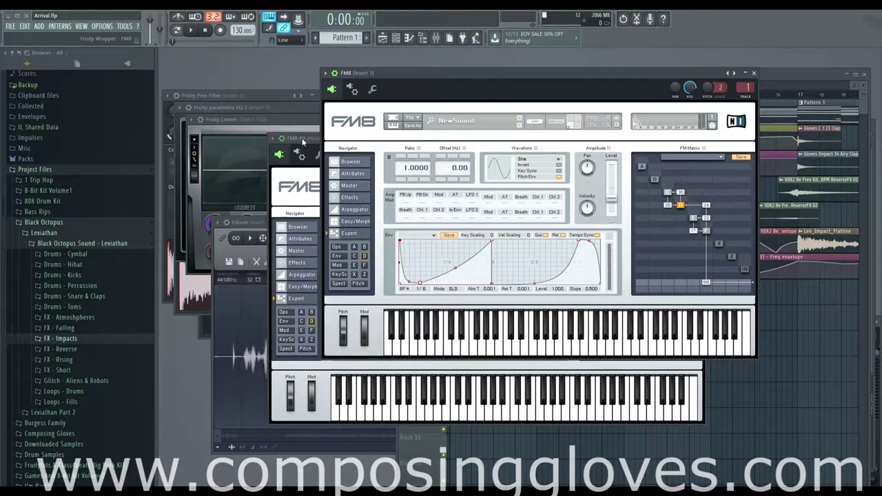
left_click(302, 138)
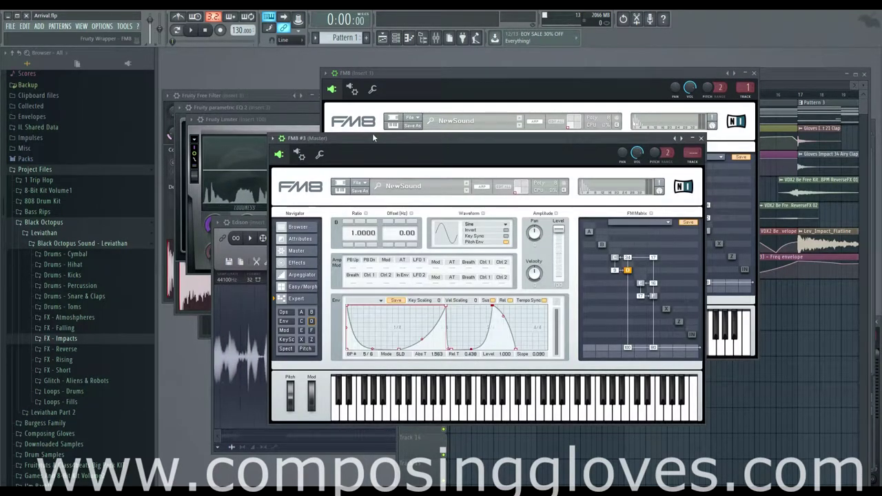
left_click_drag(373, 133, 374, 115)
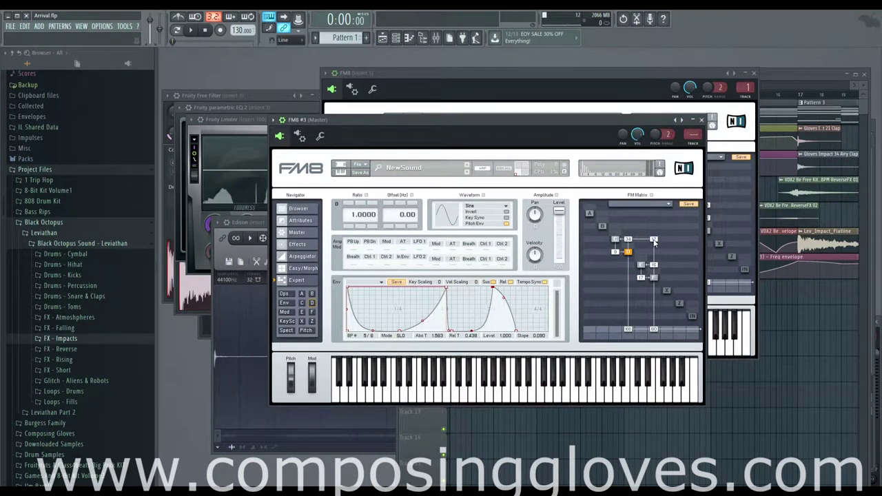
mouse_move(654, 240)
left_mouse_down()
mouse_move(654, 198)
mouse_move(655, 258)
left_mouse_up()
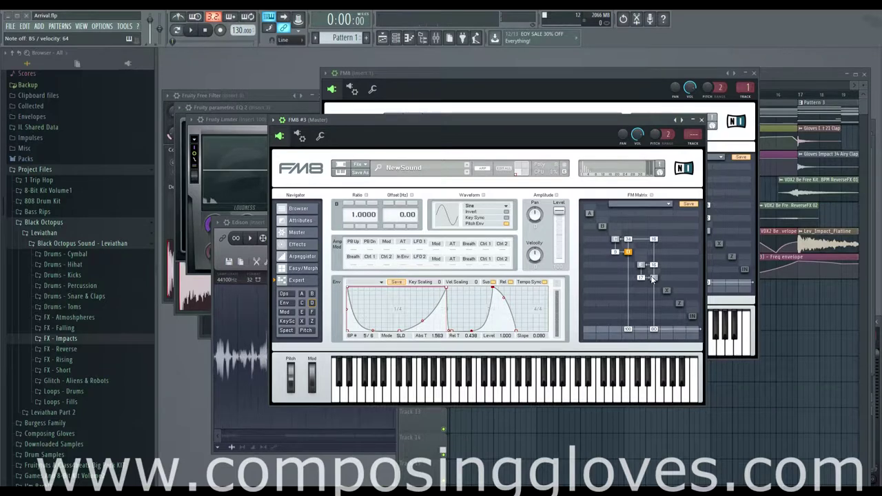
- Check operator E in the original FM8 and set the new instance's operator E ratio to 0.9800
left_click(581, 83)
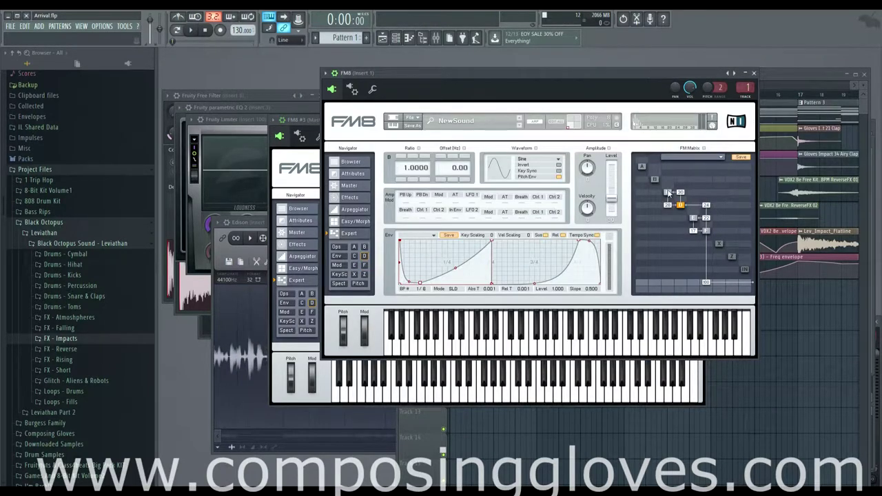
left_click(693, 219)
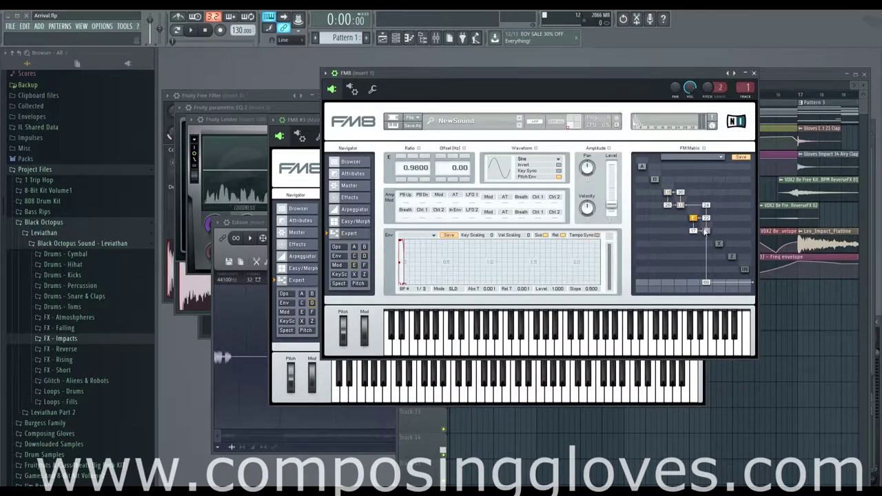
left_click(313, 129)
left_click(642, 266)
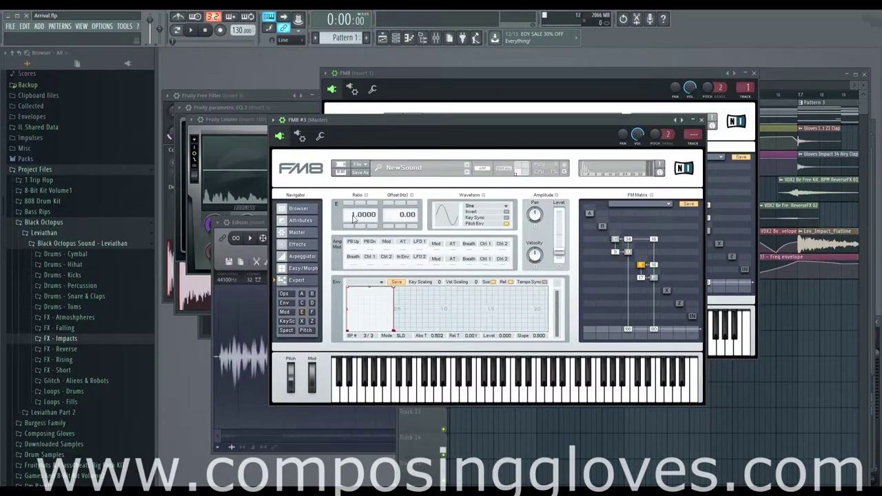
double_click(360, 226)
left_click(360, 205)
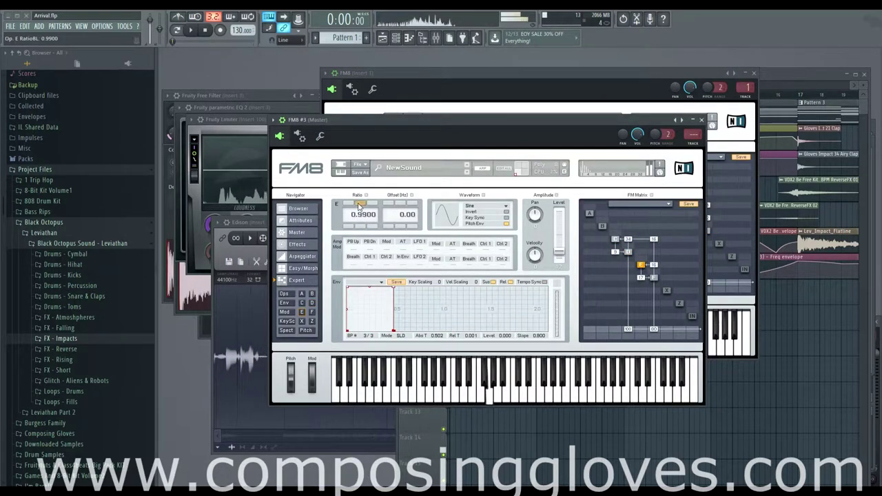
left_click(360, 205)
double_click(360, 227)
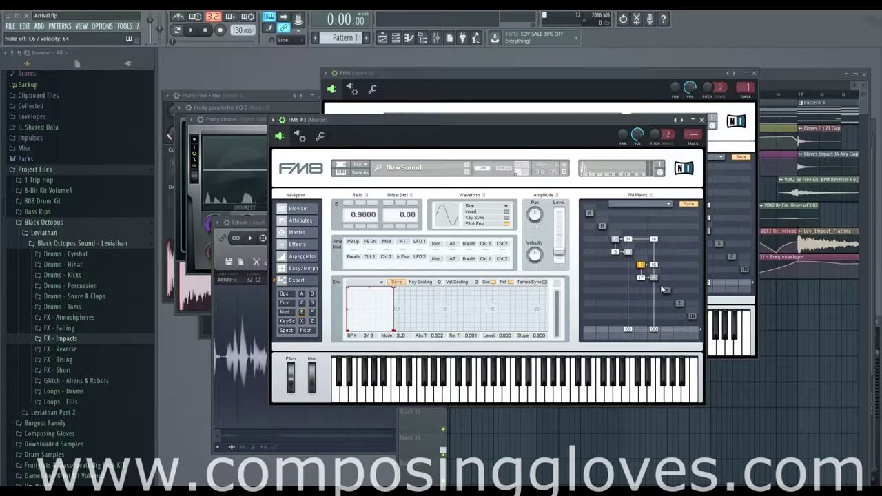
left_click(615, 240)
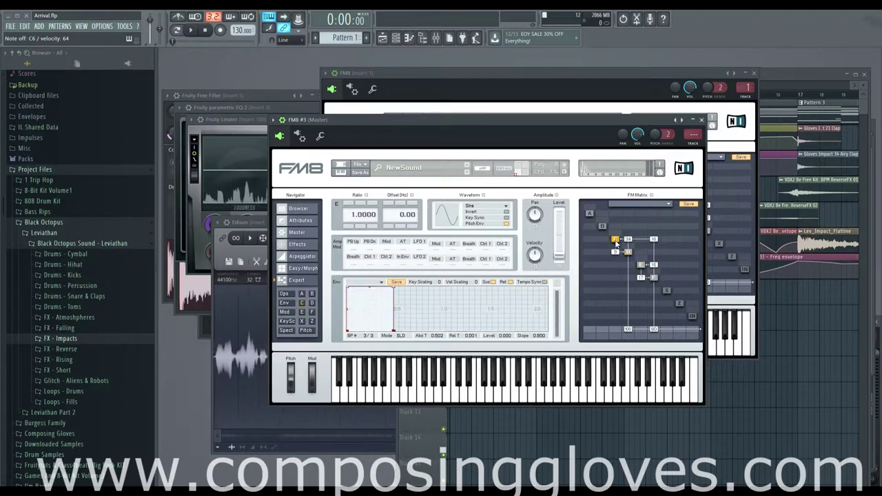
left_click(642, 266)
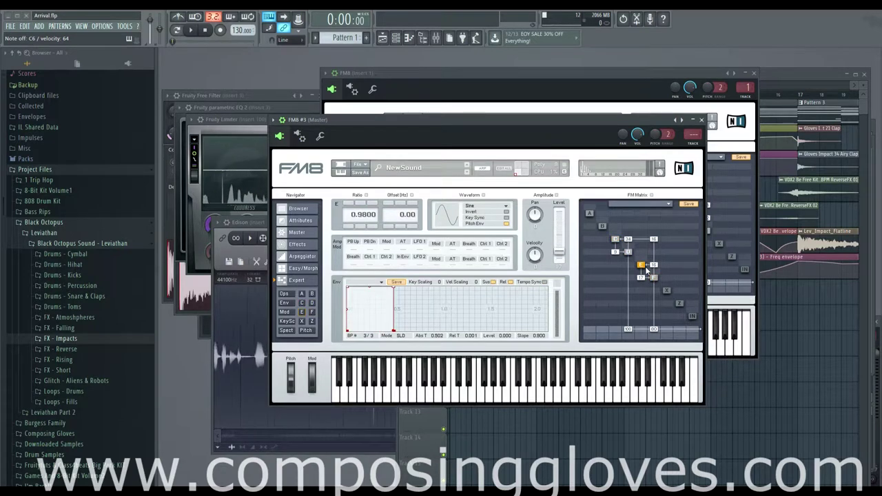
- Raise the Reverb effect's time and brightness in the new FM8 instance
left_click(298, 244)
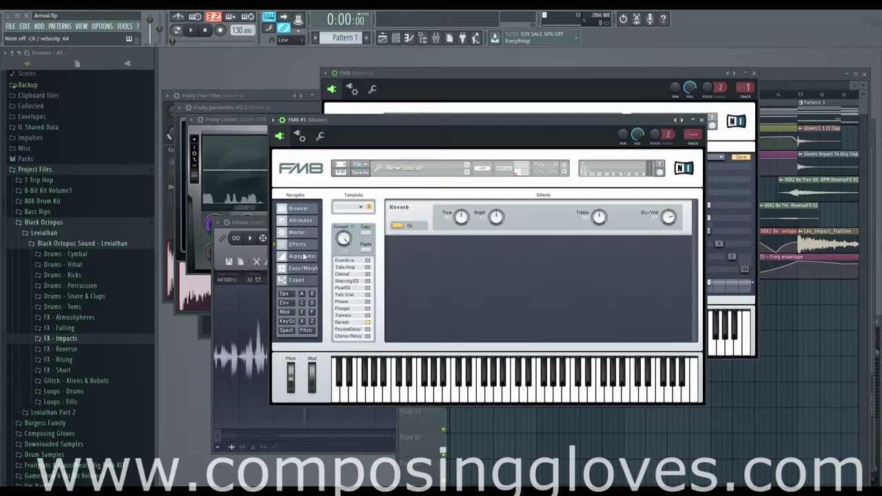
left_click(301, 256)
left_click(304, 245)
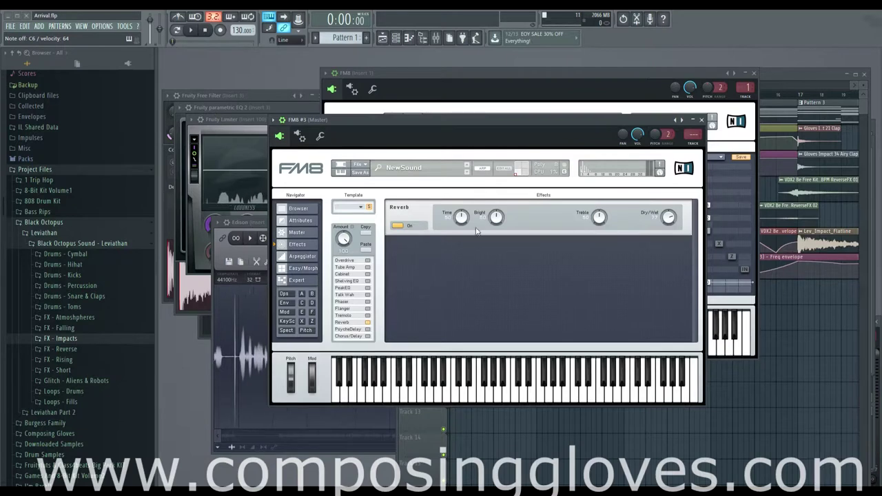
left_click_drag(463, 220, 461, 214)
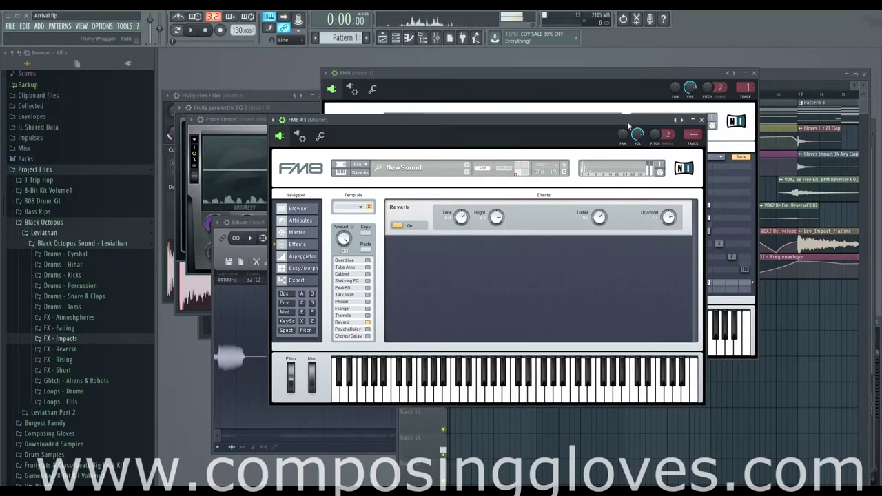
- Move the original FM8 window aside and compare its FM matrix with the FM-Mtrx D->O BL envelope in the playlist
left_click_drag(644, 72, 494, 77)
left_click_drag(668, 86, 451, 88)
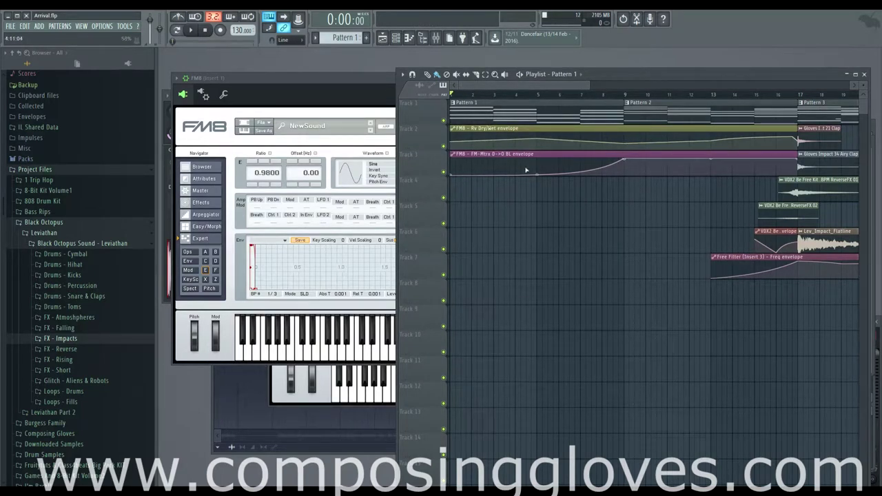
left_click(343, 79)
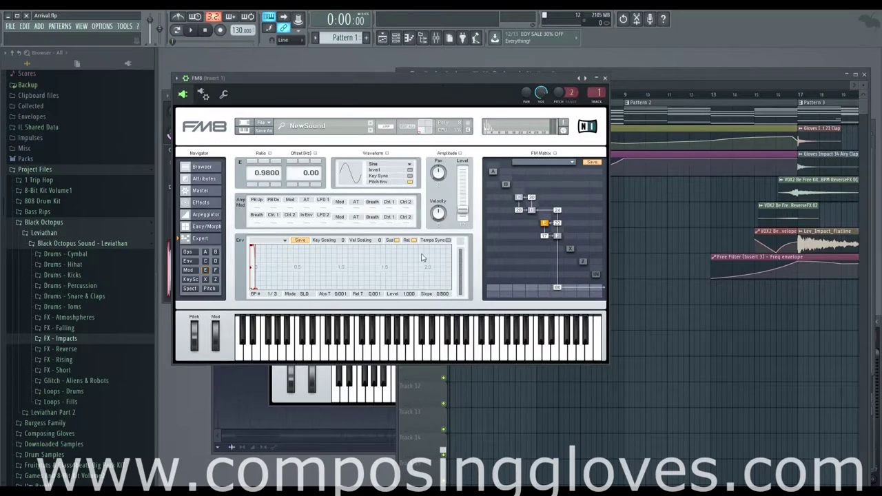
left_click(621, 81)
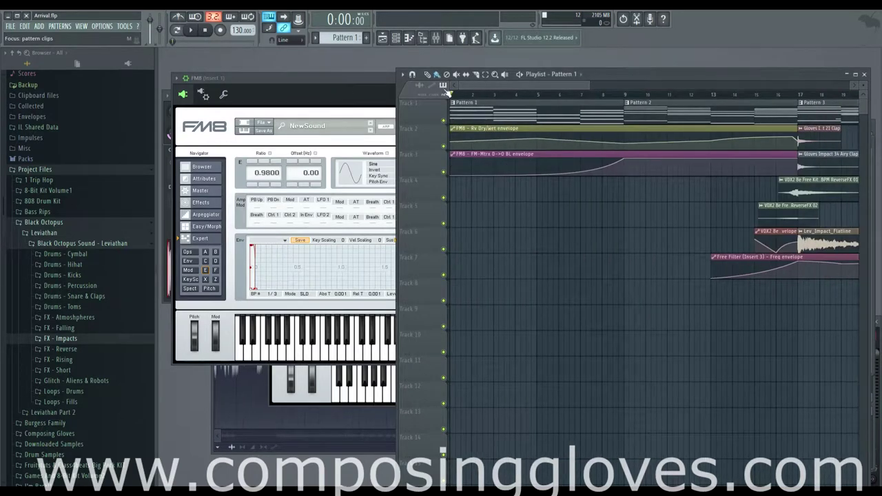
- Play the playlist briefly from the start and again from bar 5 into Pattern 2 to hear the automated parameters
key("space")
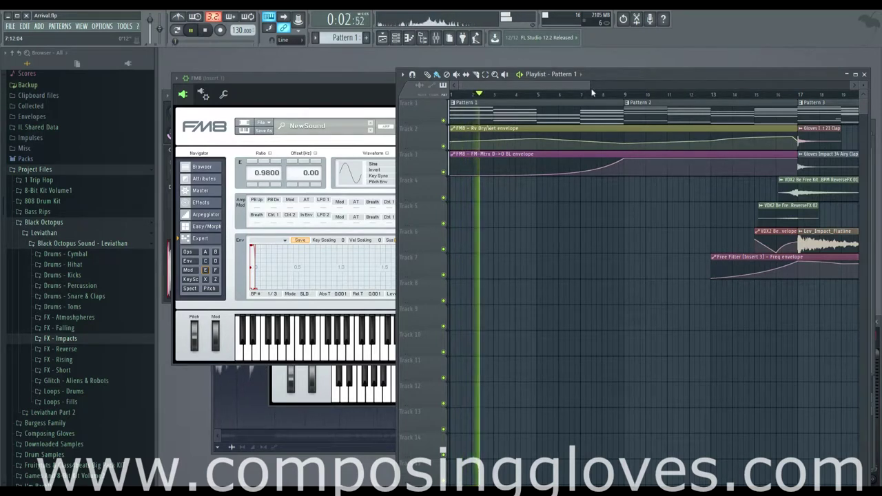
key("space")
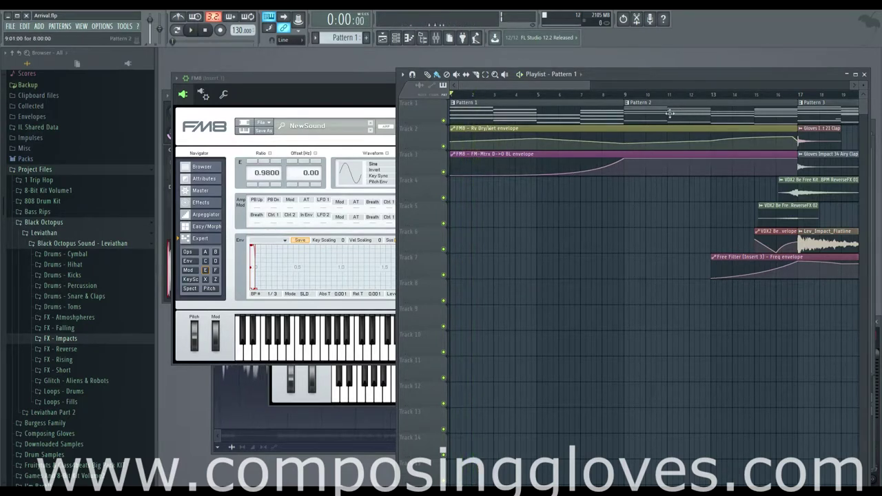
left_click(537, 94)
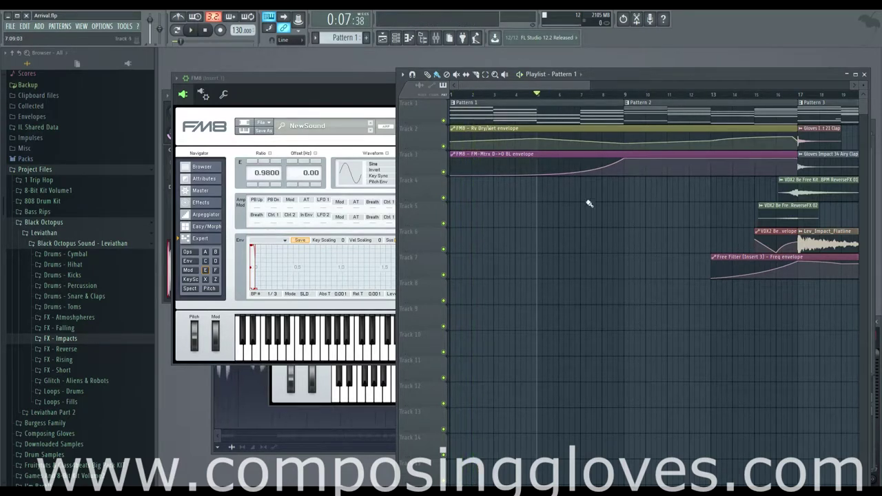
key("space")
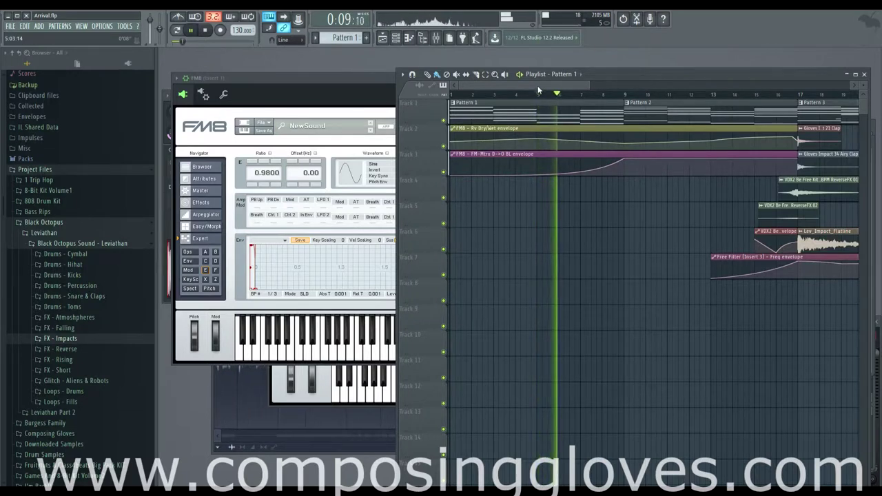
left_click_drag(539, 87, 562, 84)
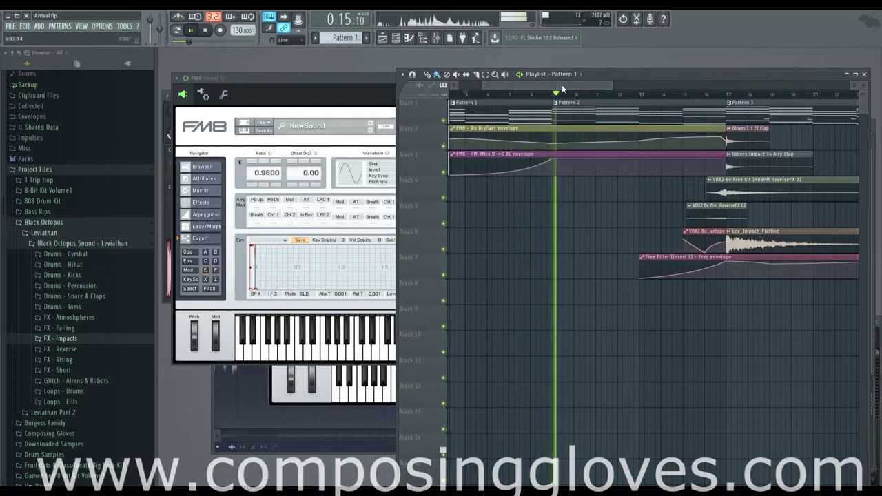
left_click_drag(566, 89, 576, 90)
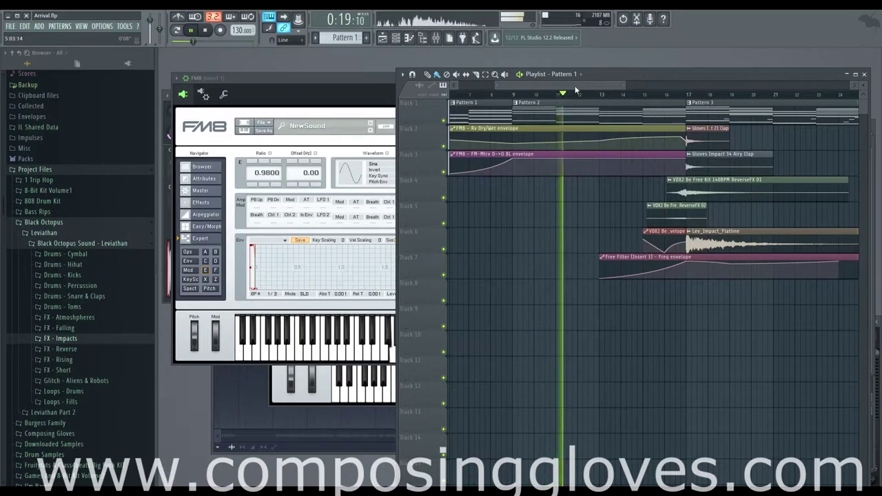
key("space")
- Bring up the original FM8 from the channel rack and show operator D's envelope
key("F6")
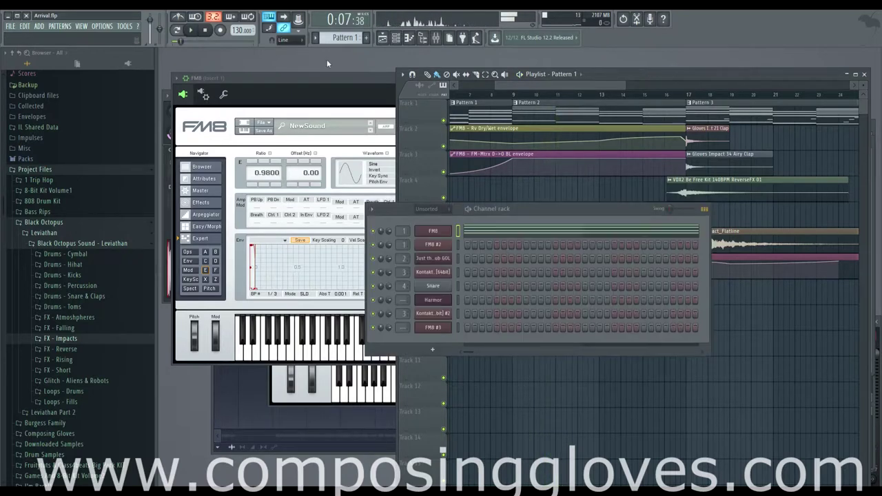
left_click(428, 233)
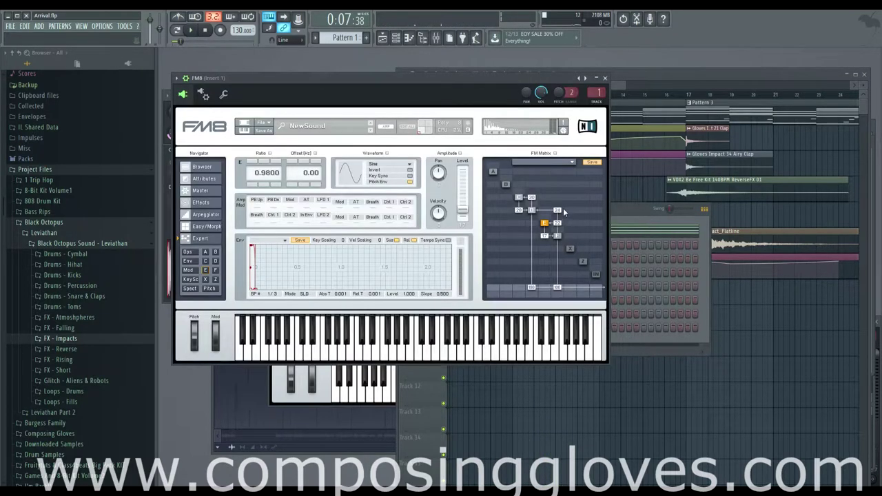
left_click(532, 210)
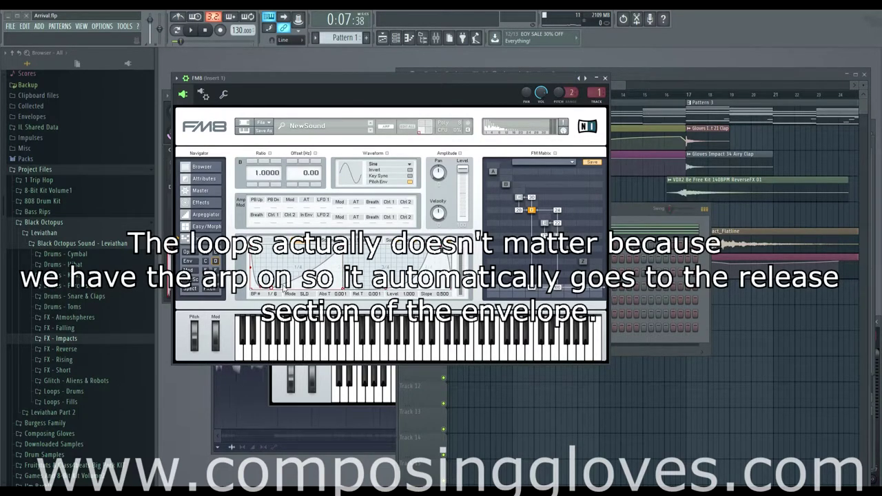
- Examine the FM8 chord notes of Pattern 2 and Pattern 3 in the piano roll
left_click(621, 100)
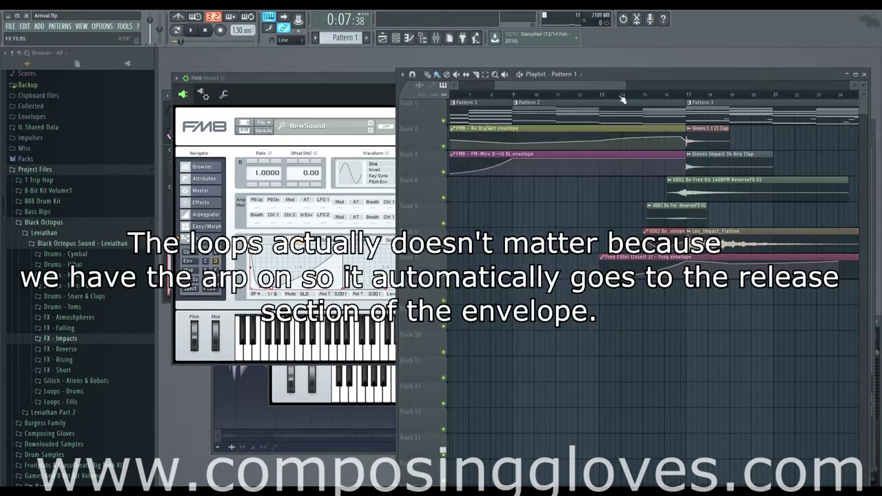
double_click(616, 104)
left_click_drag(627, 137, 504, 131)
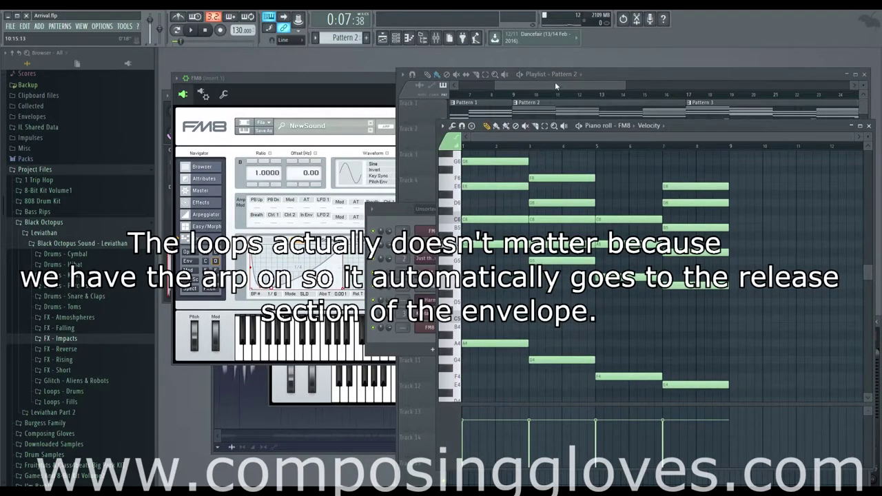
left_click_drag(555, 82, 592, 84)
left_click(529, 95)
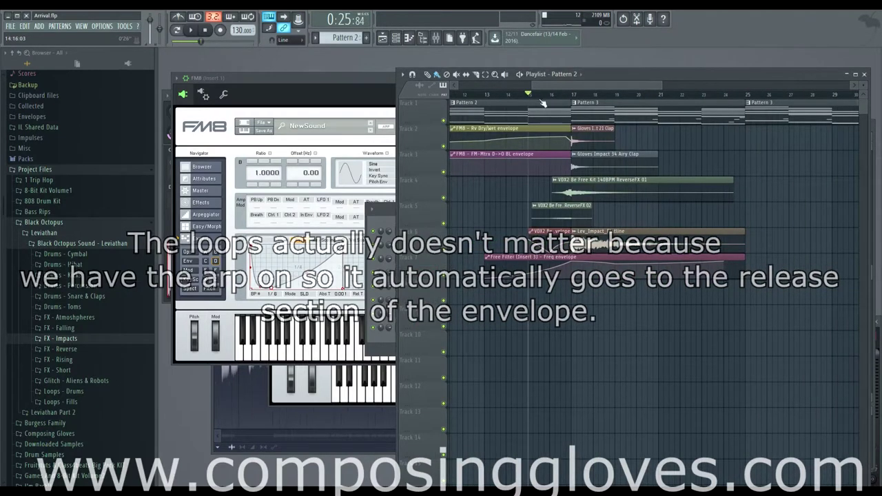
double_click(629, 114)
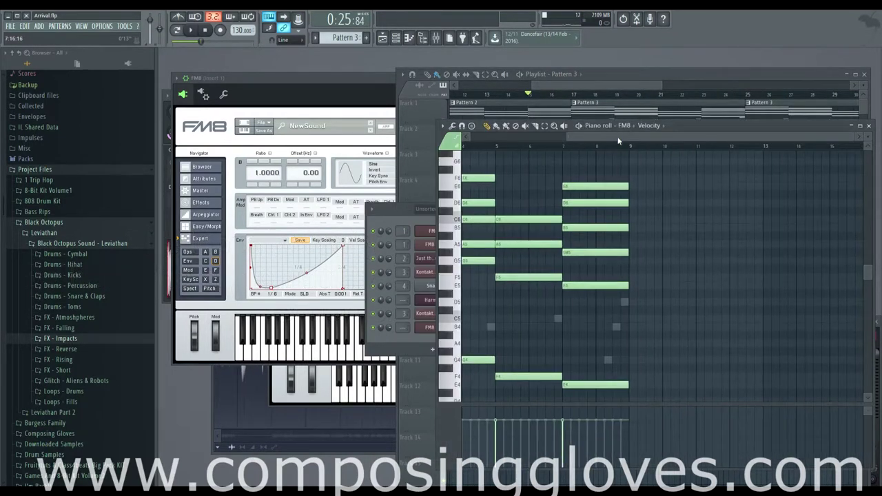
left_click(568, 87)
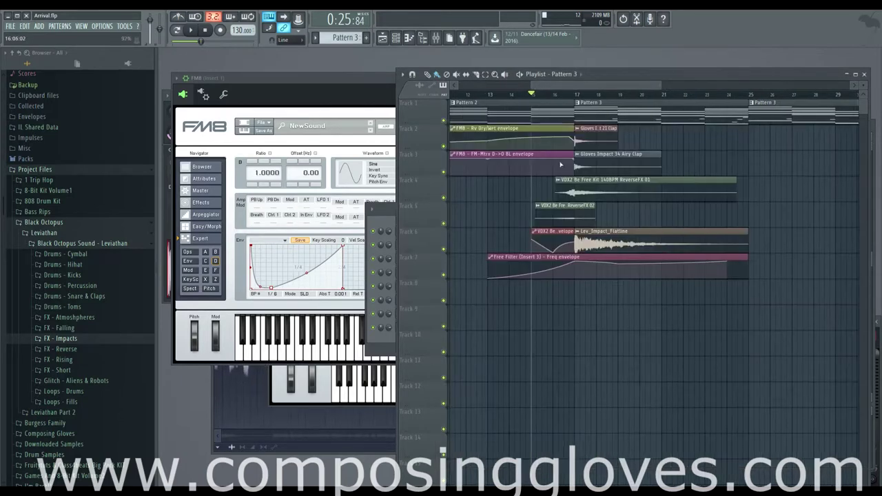
double_click(631, 102)
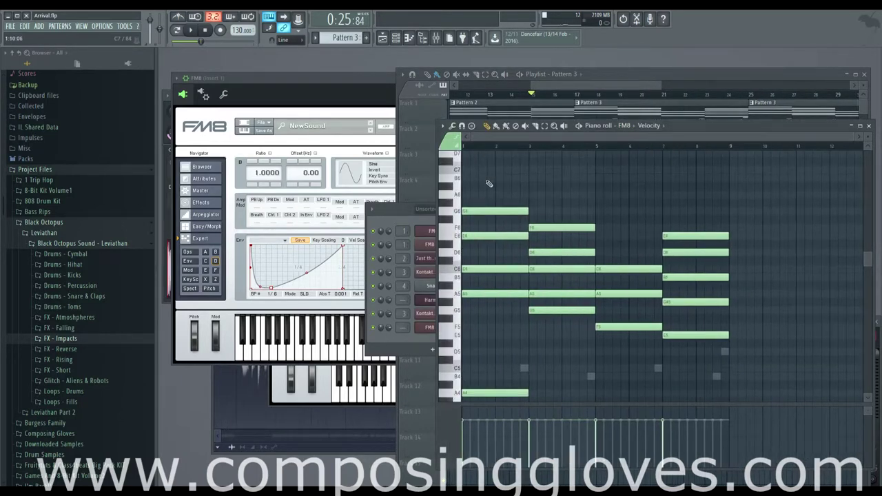
- Examine the low bass notes beneath the FM8 chords of Pattern 3 in the piano roll
scroll(548, 236, "down", 5)
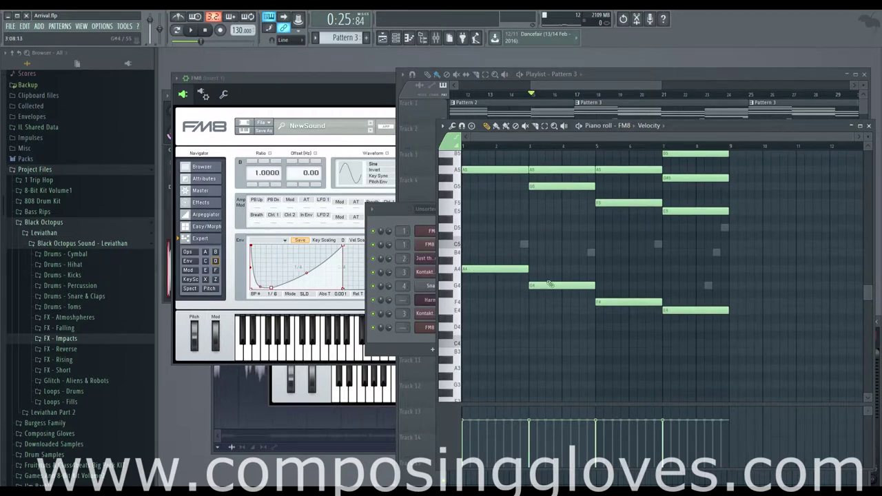
scroll(689, 304, "up", 3)
scroll(698, 281, "down", 3)
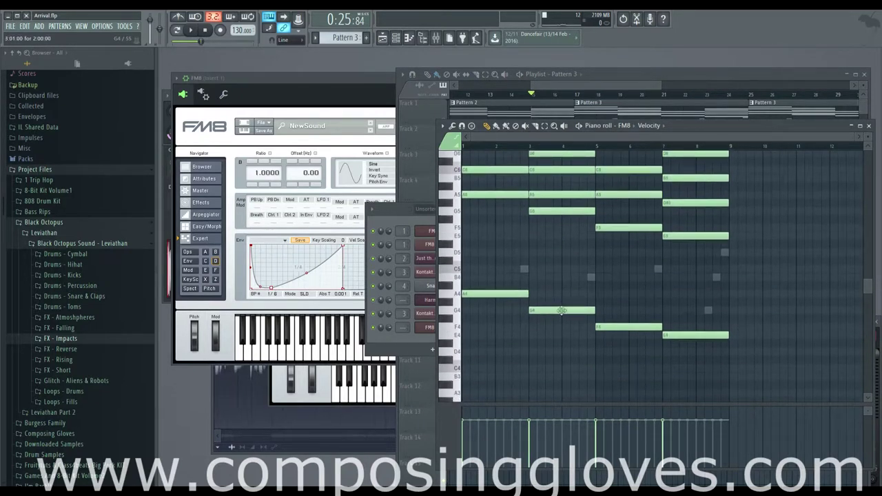
- Solo the FM8 channel in the channel rack and play Pattern 3 briefly in pattern mode
key("F6")
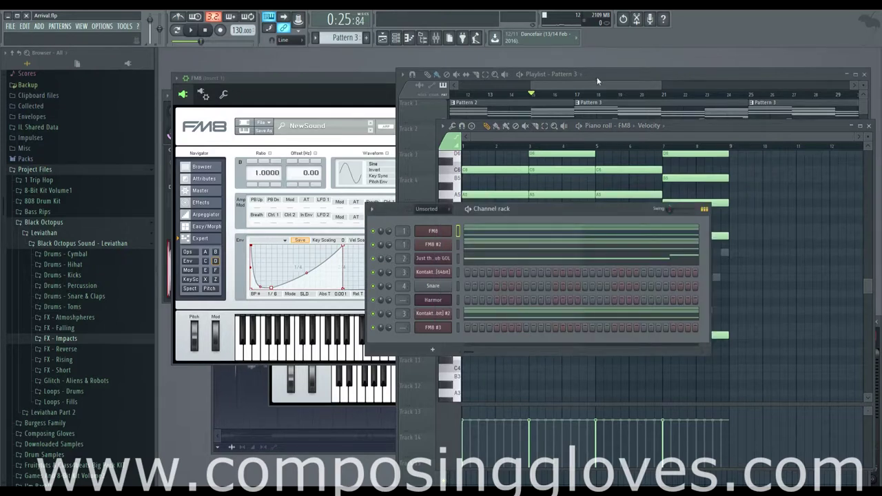
right_click(376, 231)
left_click(396, 243)
left_click(191, 30)
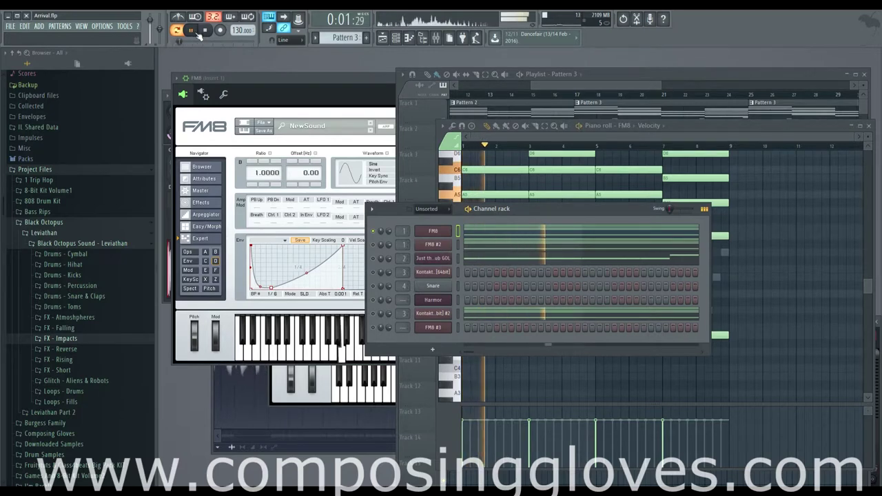
left_click(514, 138)
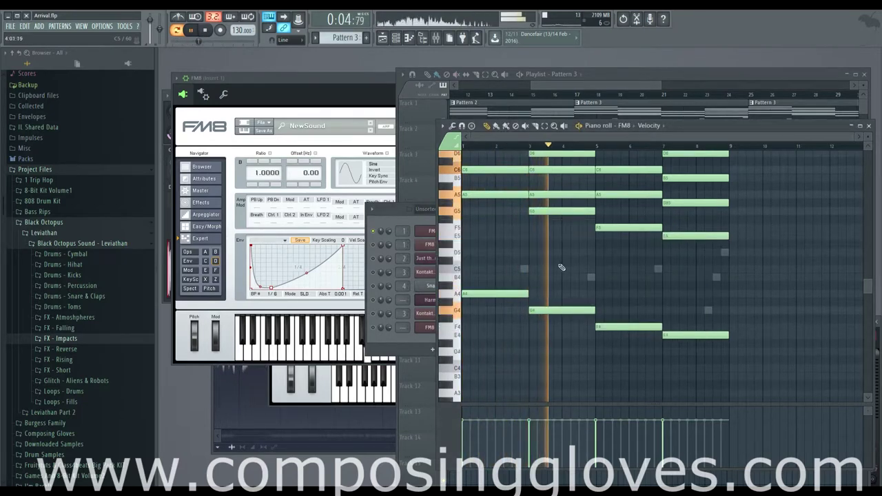
key("space")
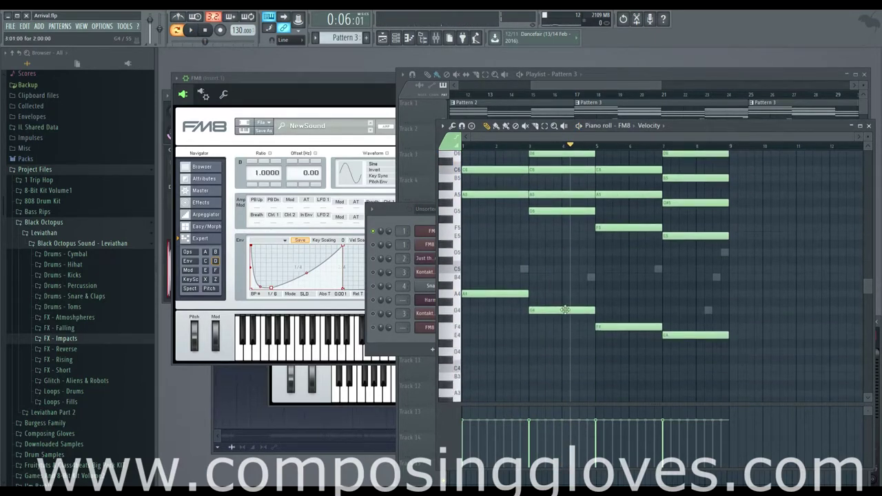
- Bring the FM8 piano roll in front of the synth window and compare Pattern 3's upper chord notes with its bass notes
scroll(503, 290, "up", 4)
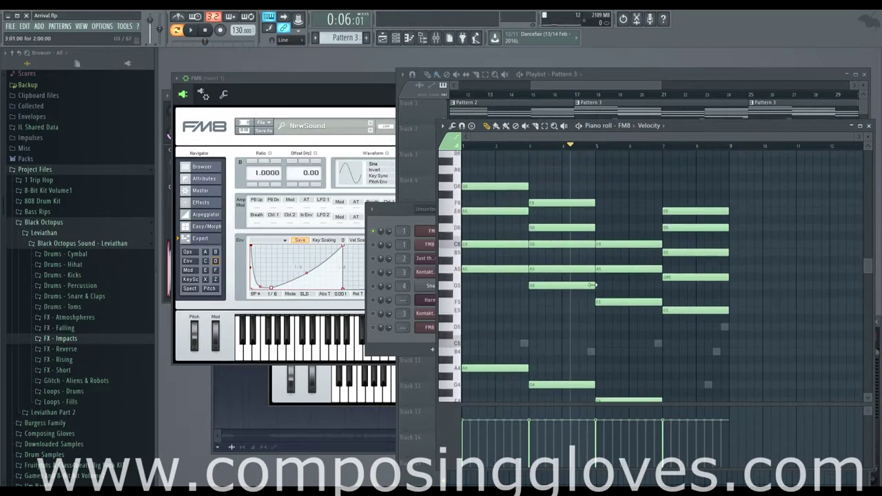
left_click(311, 86)
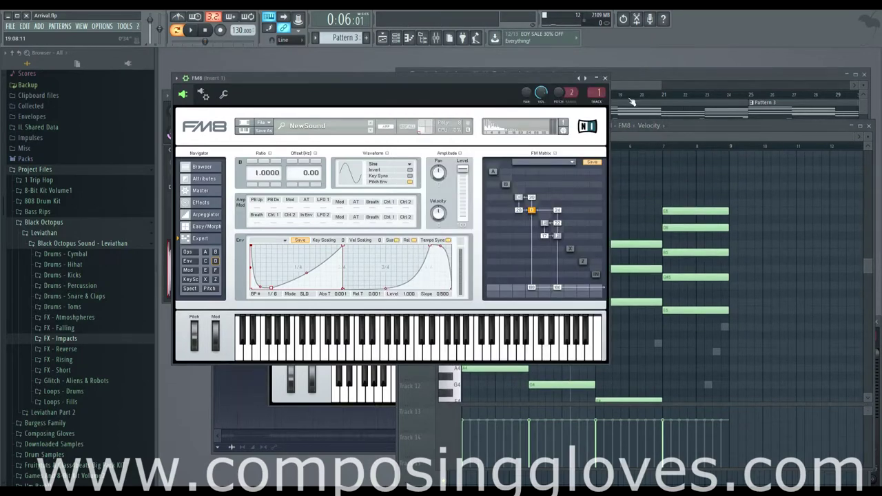
left_click(637, 130)
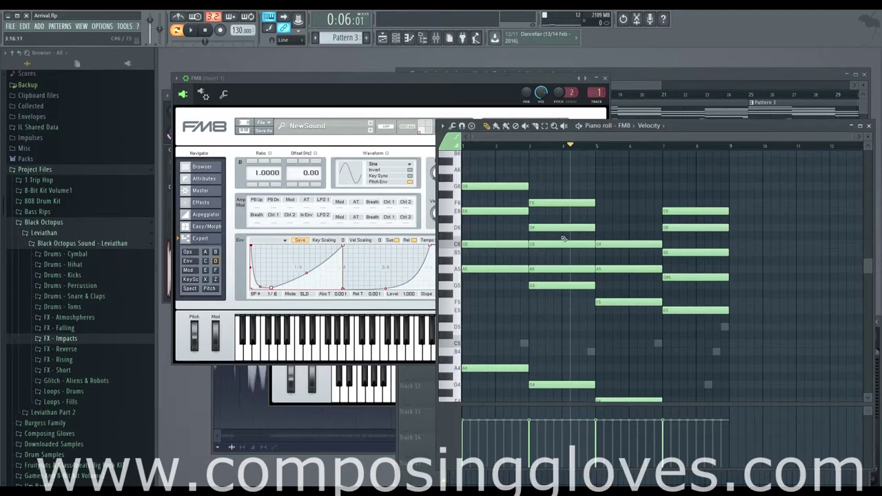
scroll(564, 238, "down", 3)
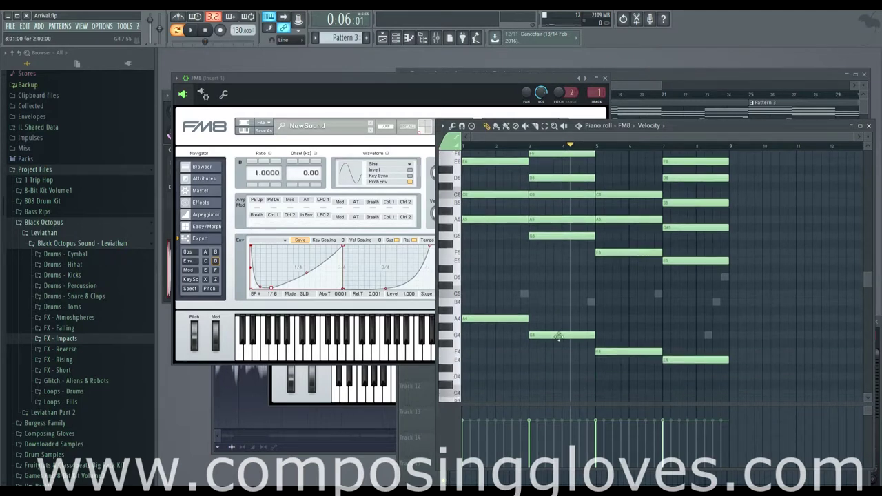
scroll(559, 256, "up", 2)
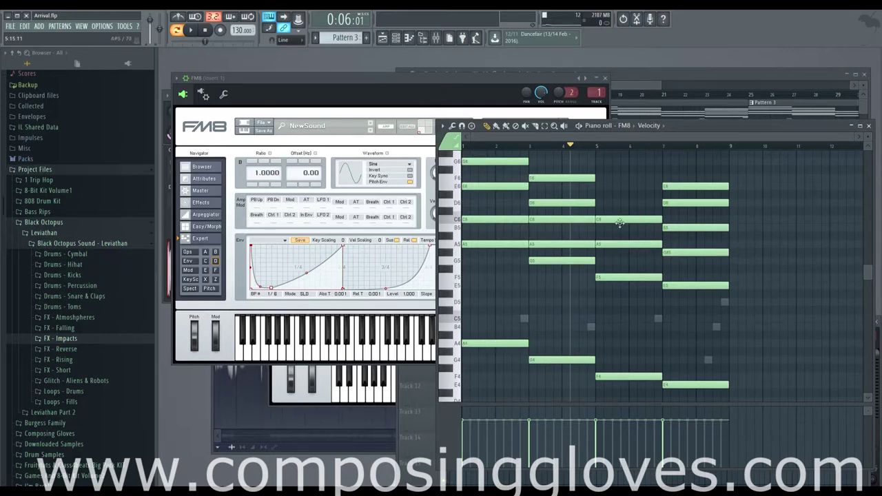
- Move the Pattern 3 playback position to bar 5 and return it to the start of the pattern
left_click(596, 147)
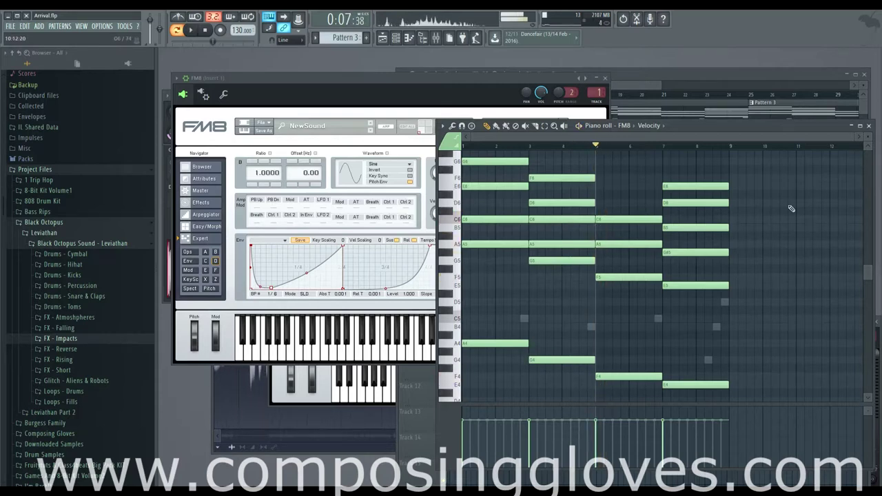
left_click(495, 146)
key("space")
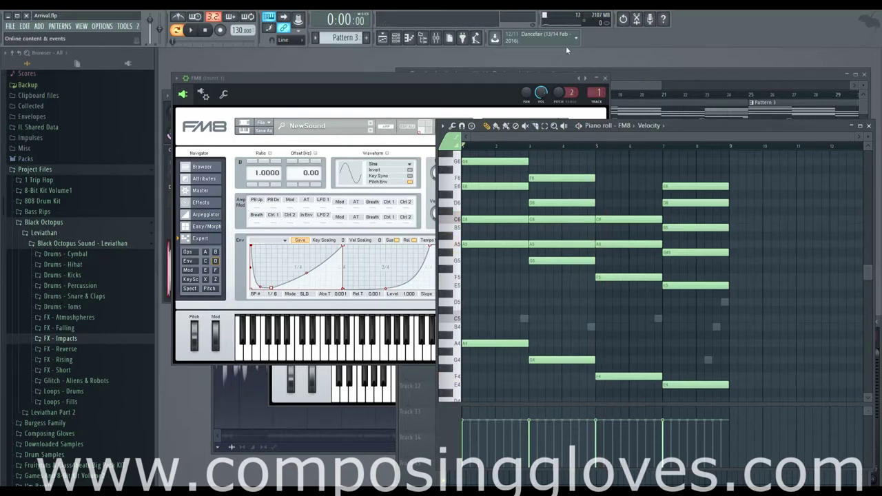
- Bring the playlist forward and show the whole arrangement from Pattern 1 through the repeated Pattern 3 clips, briefly checking the channel rack
left_click(637, 85)
left_click_drag(594, 86, 488, 79)
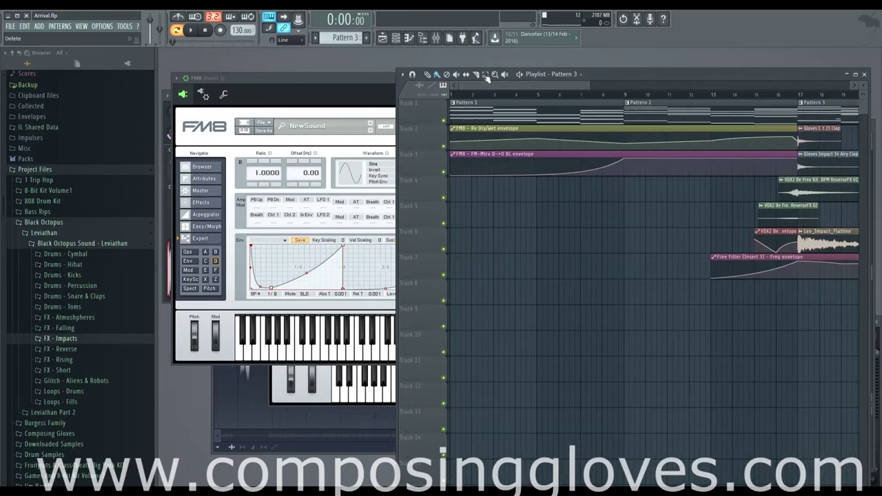
left_click_drag(588, 83, 609, 80)
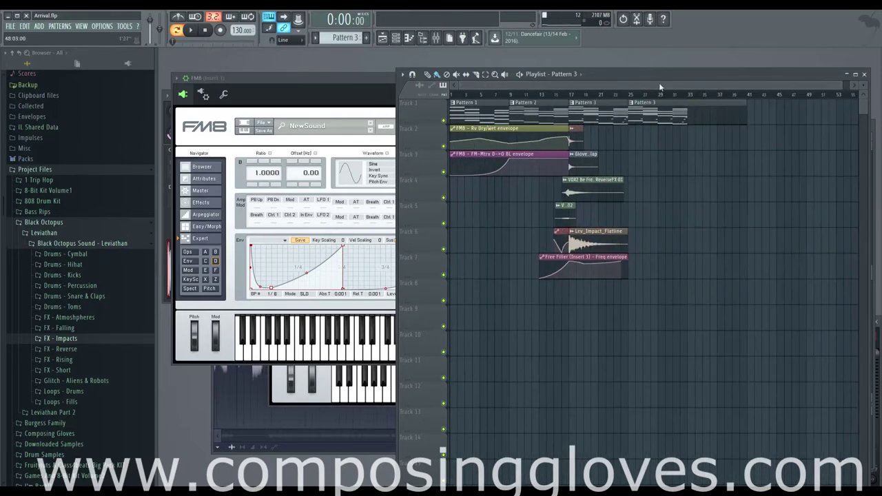
key("F6")
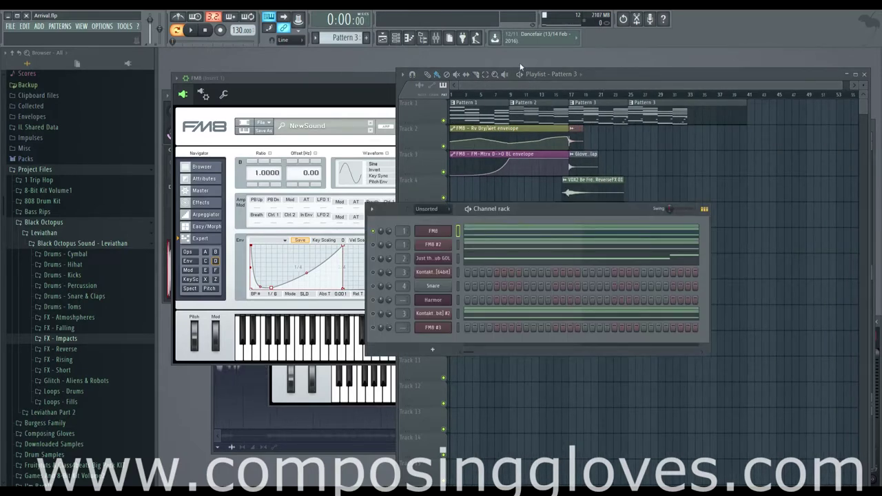
key("F6")
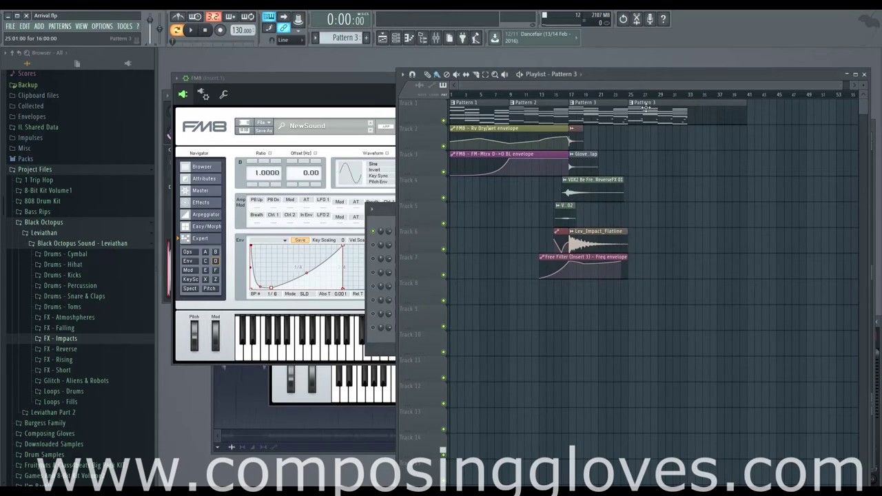